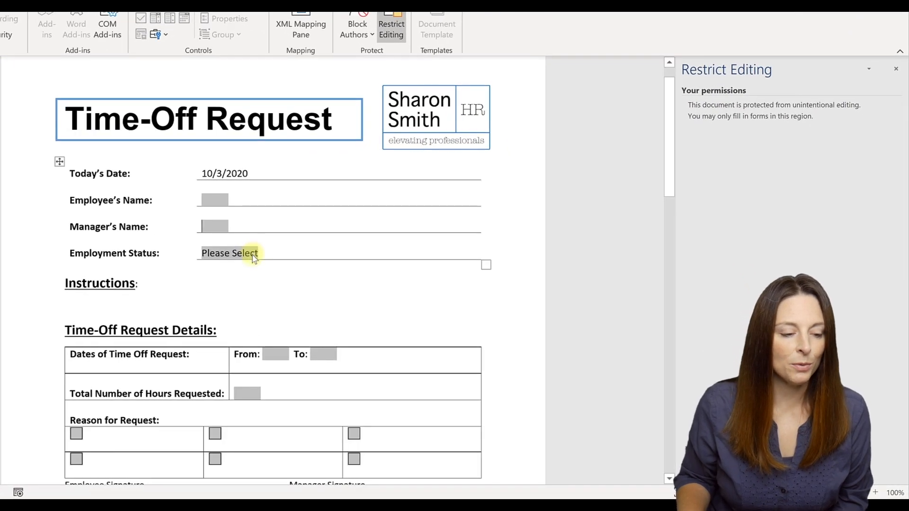
Step: Set Employment Status to Full-Time and tab out so the instructions update
click(254, 254)
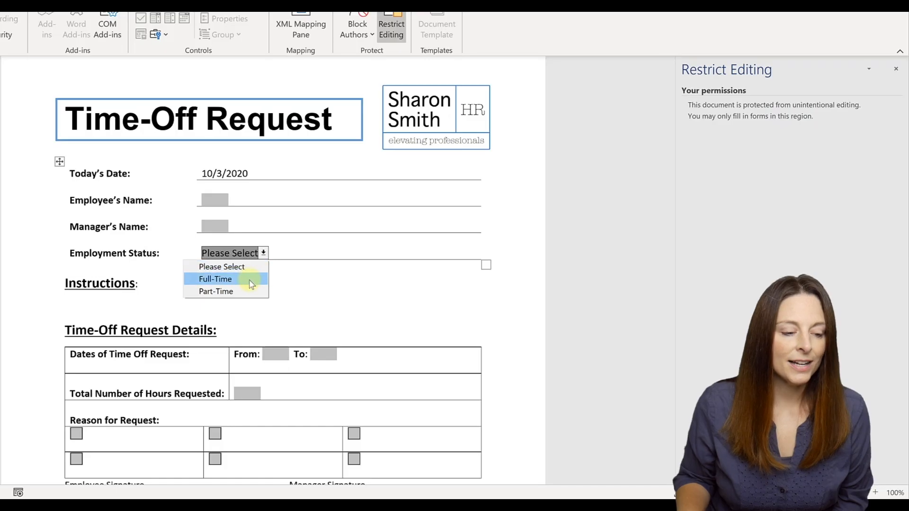
click(251, 280)
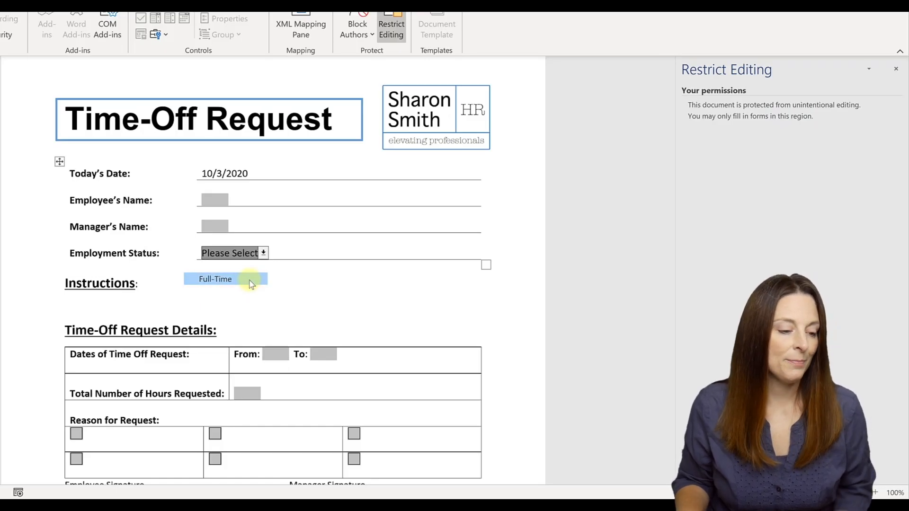
key(Tab)
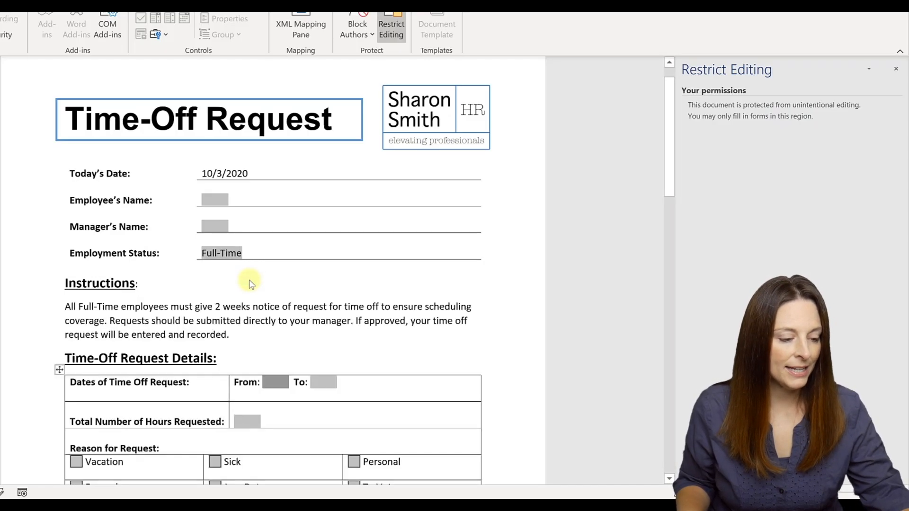
Step: Change Employment Status to Part-Time to show the part-time instructions and reasons
scroll(399, 333, down, 3)
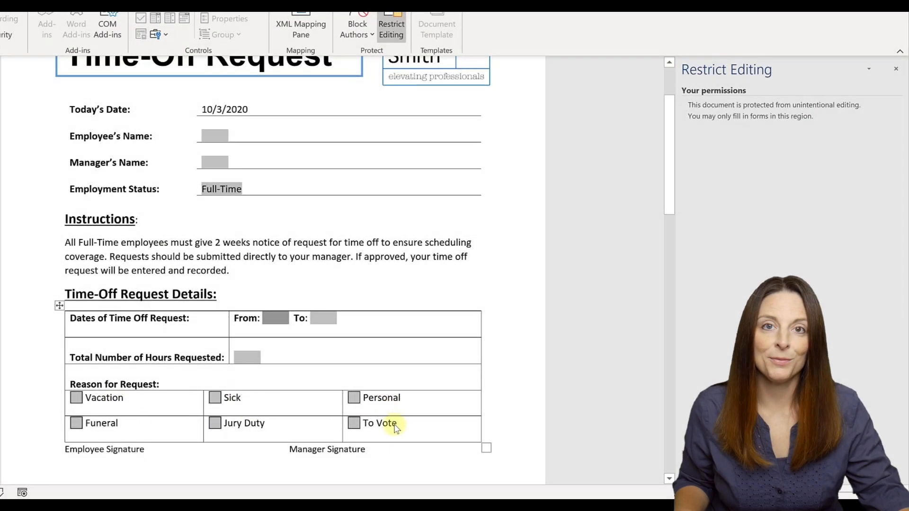
click(234, 189)
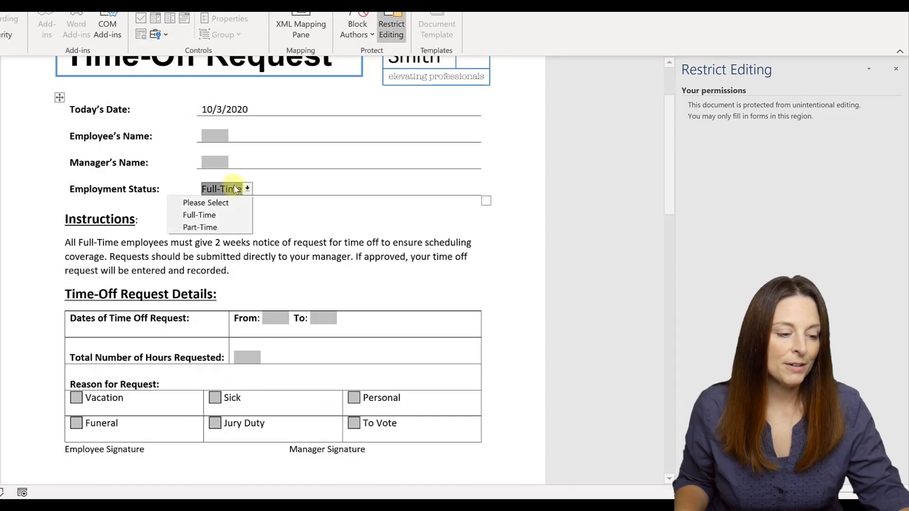
click(224, 229)
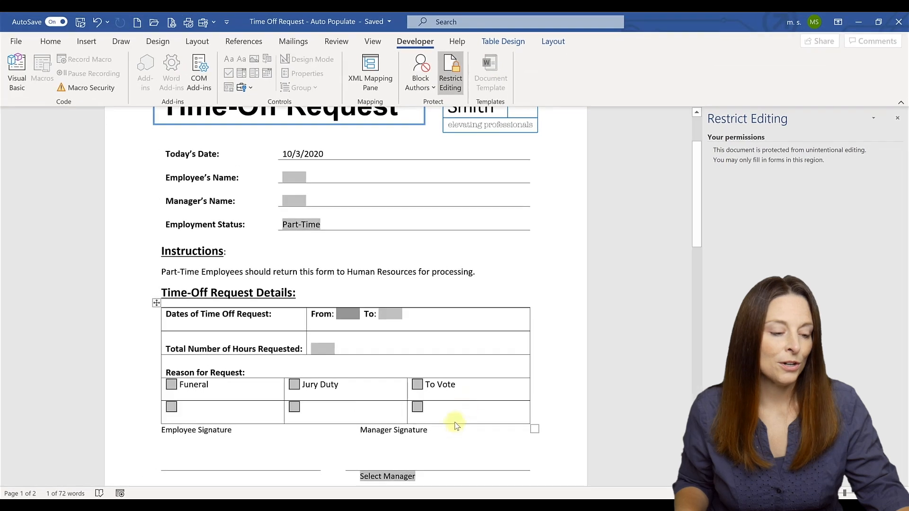
Step: Choose the first listed manager in the Select Manager field
scroll(435, 447, down, 1)
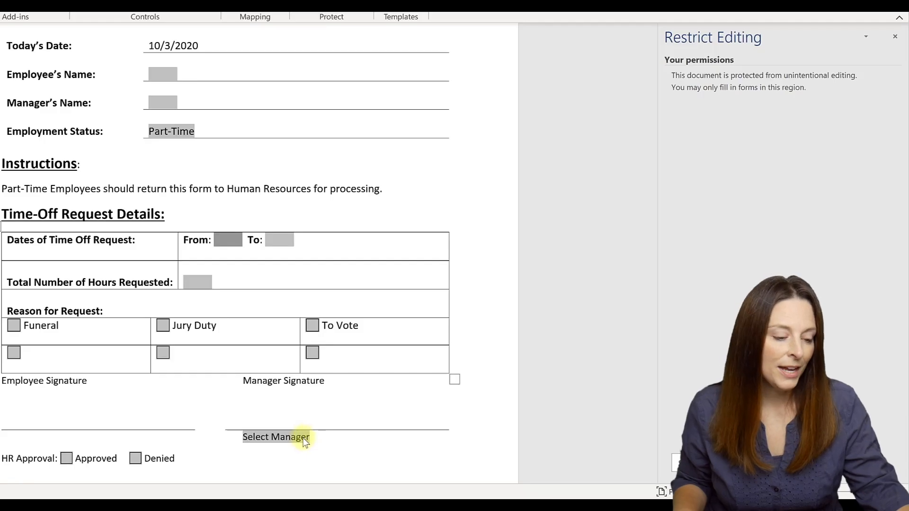
click(298, 437)
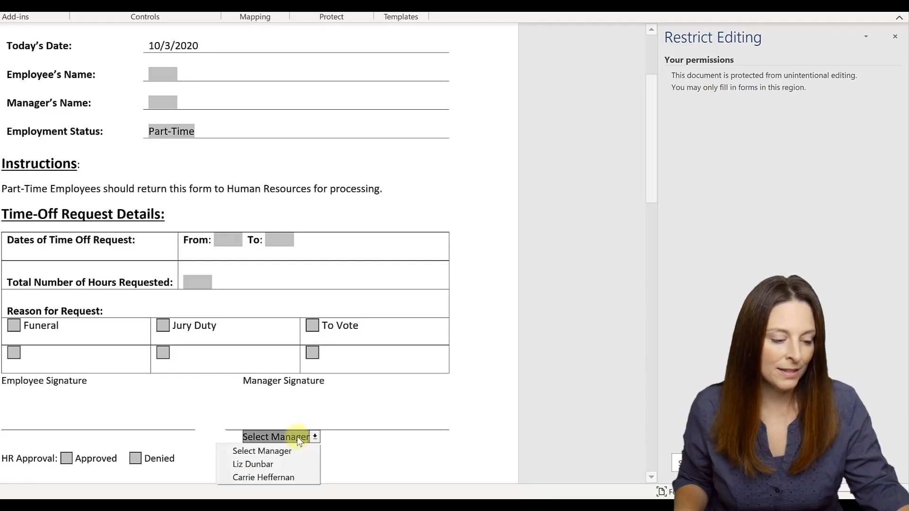
click(296, 465)
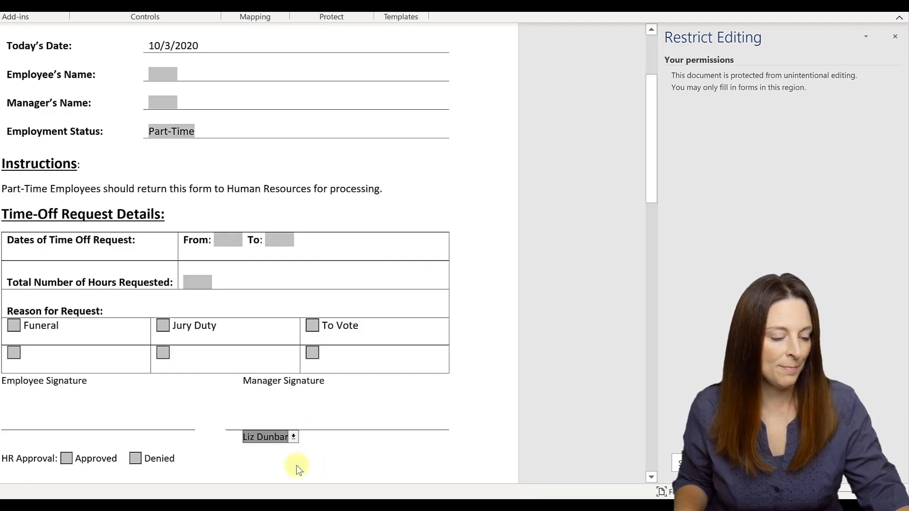
Step: Switch the manager to the second listed manager so their signature appears
scroll(326, 435, down, 2)
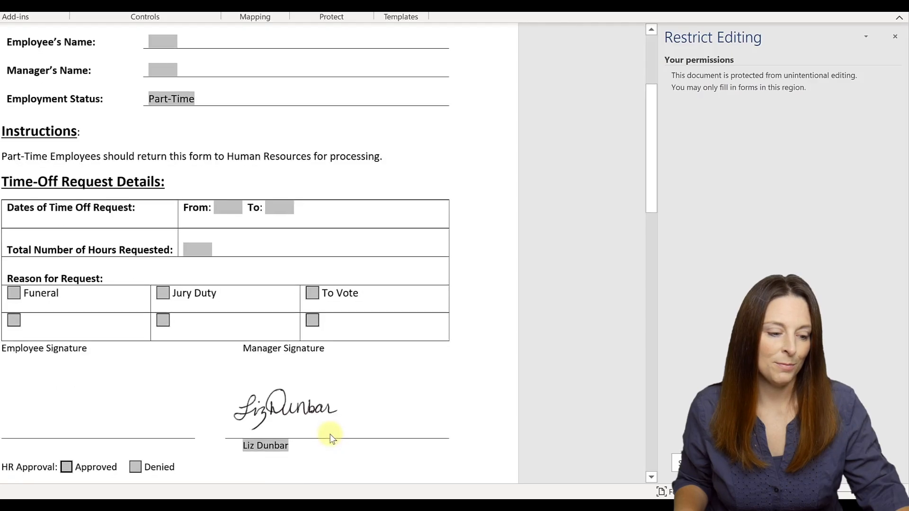
click(278, 410)
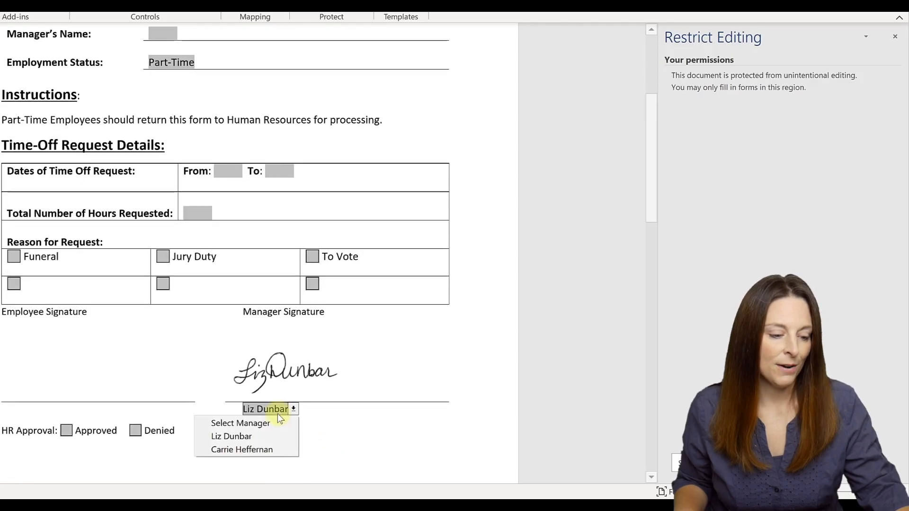
click(270, 447)
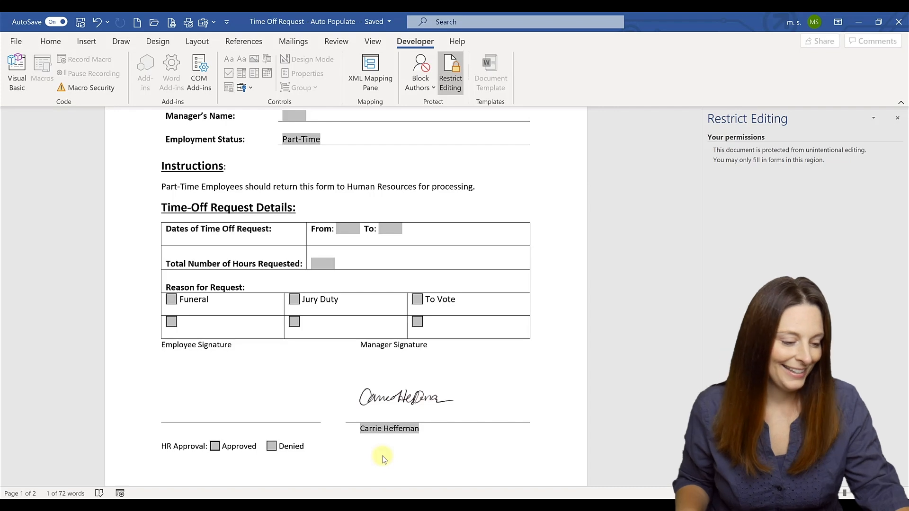
Step: In Test 1, insert an auto-updating date in 10/3/2020 format beside Today's Date
mouse_move(414, 505)
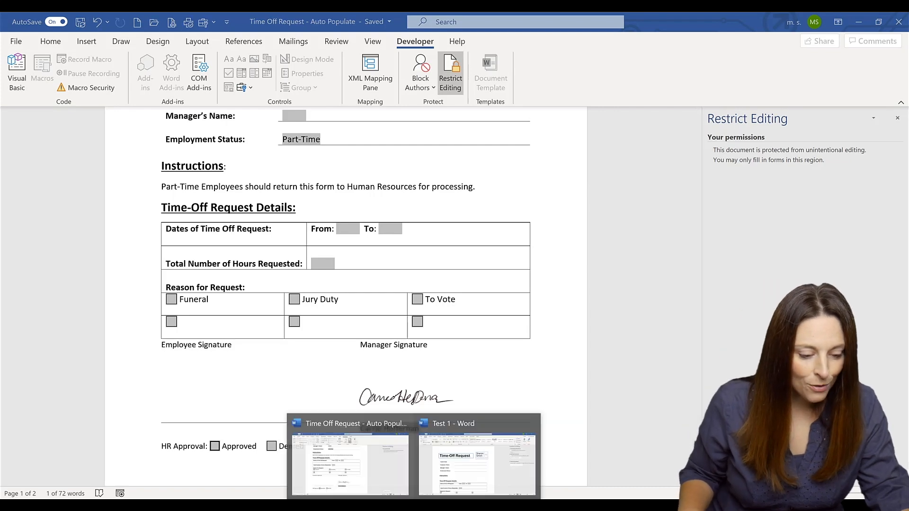
click(469, 481)
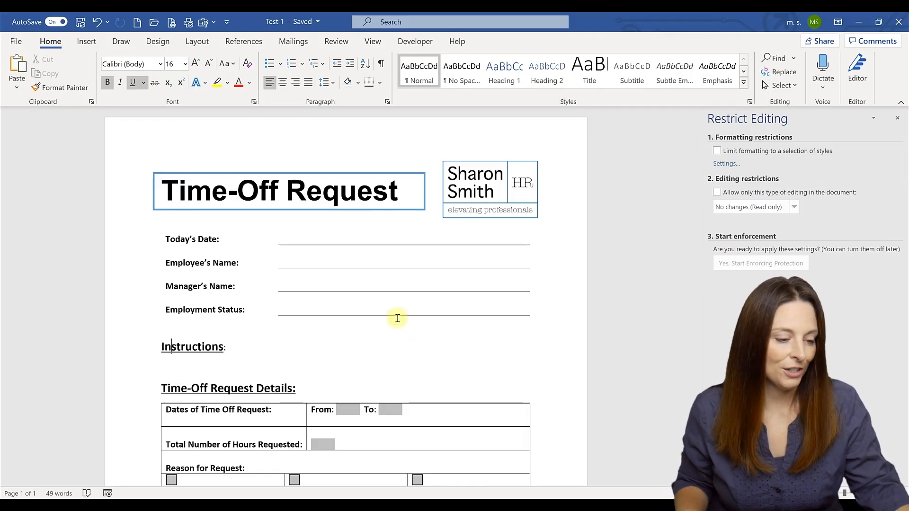
click(294, 239)
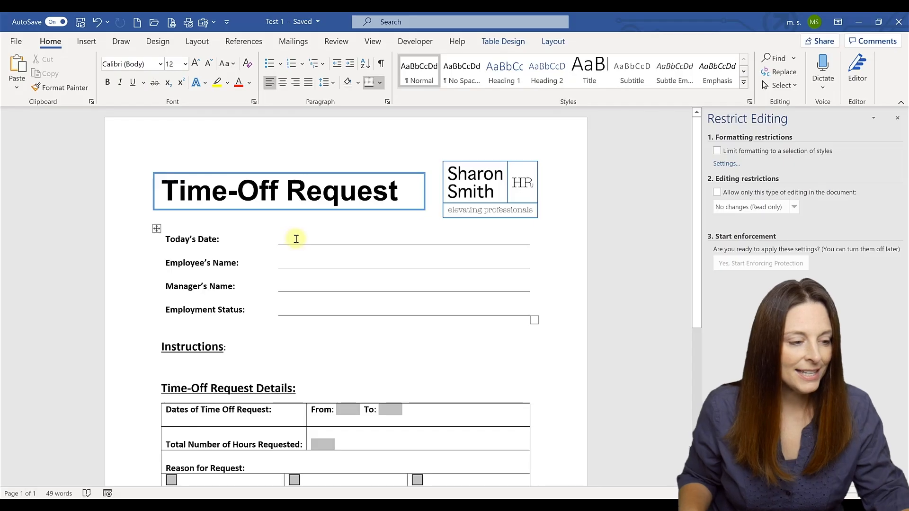
click(86, 42)
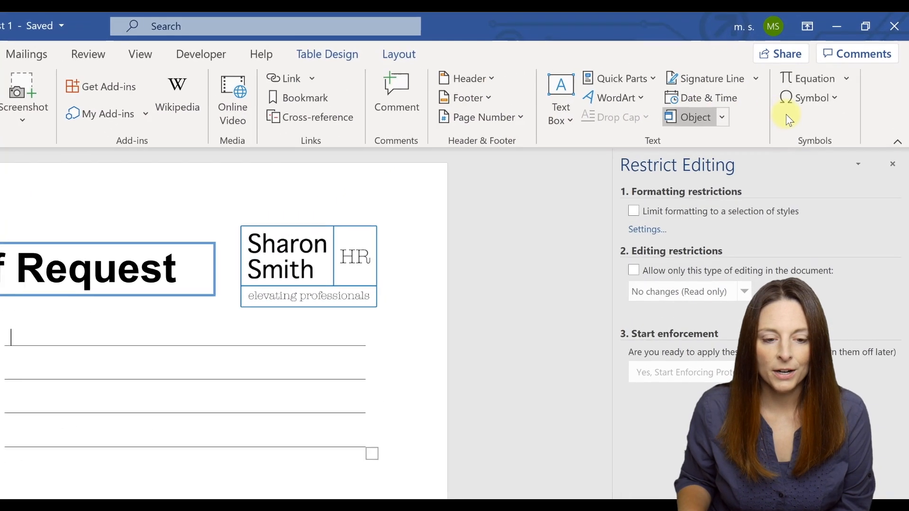
click(722, 96)
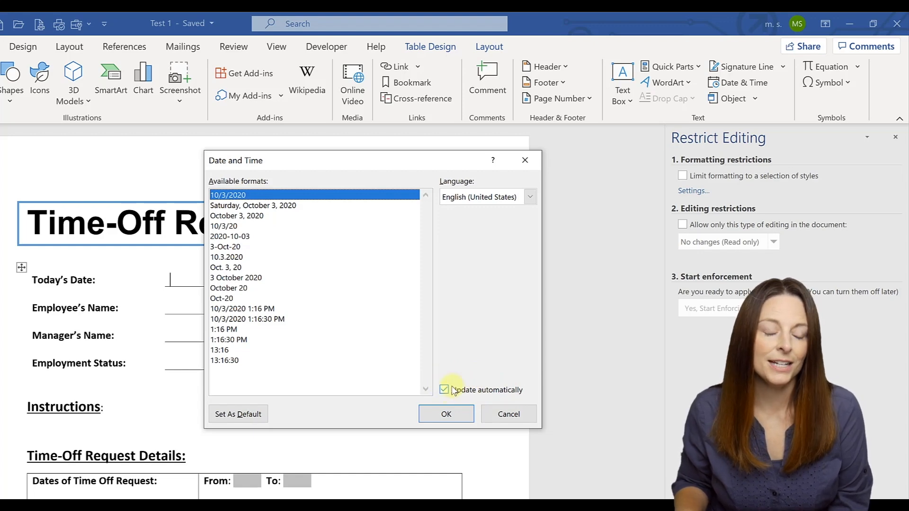
click(445, 415)
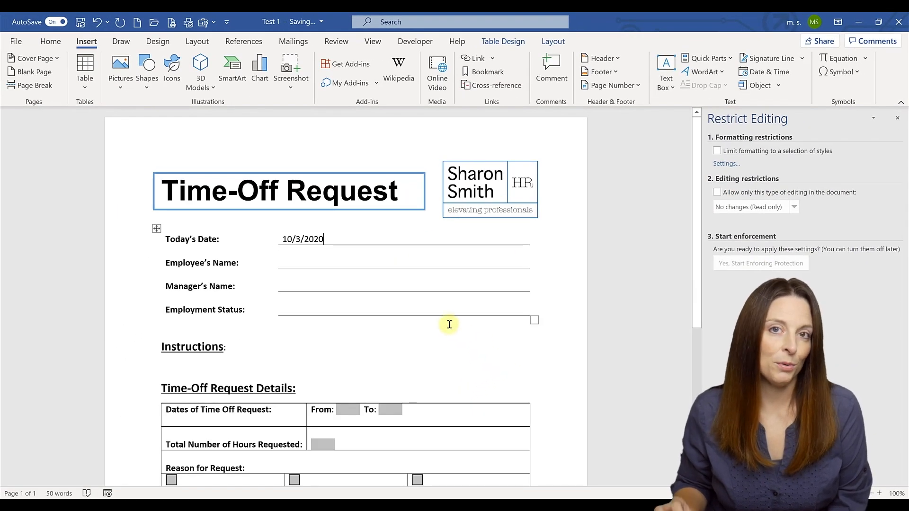
Step: Insert a legacy text form field beside Employee's Name
click(291, 262)
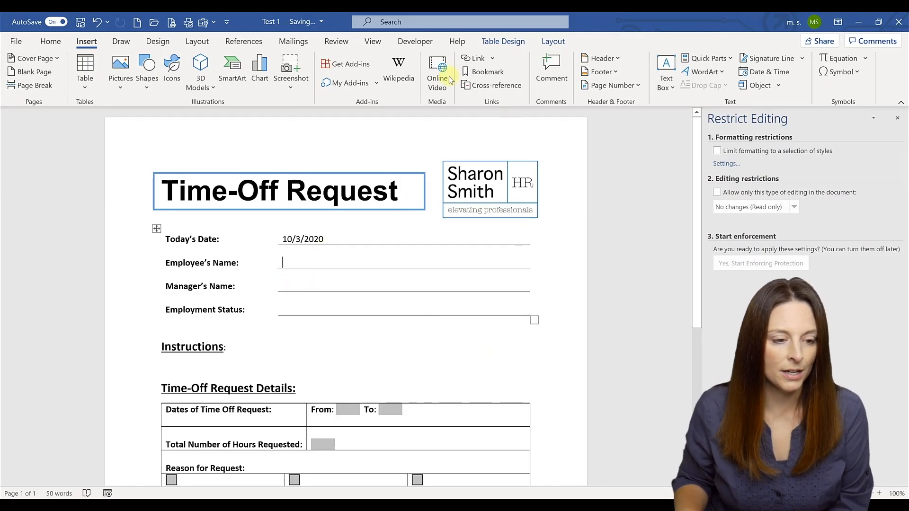
click(417, 43)
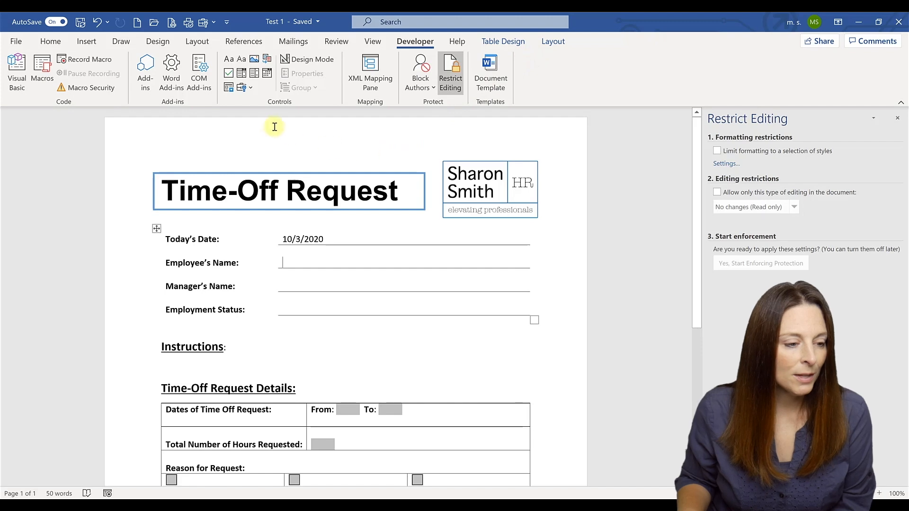
click(250, 89)
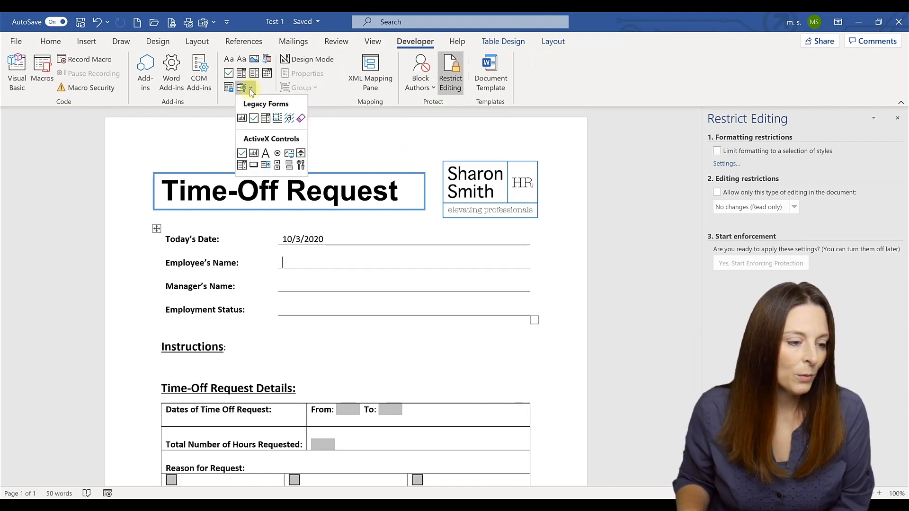
click(242, 118)
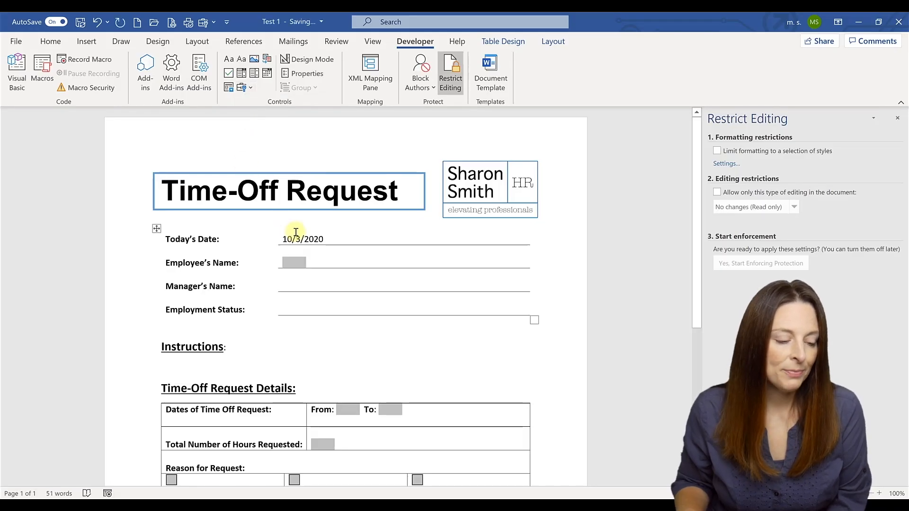
Step: Rename the field's bookmark to EEName and enable Calculate on exit
right_click(294, 264)
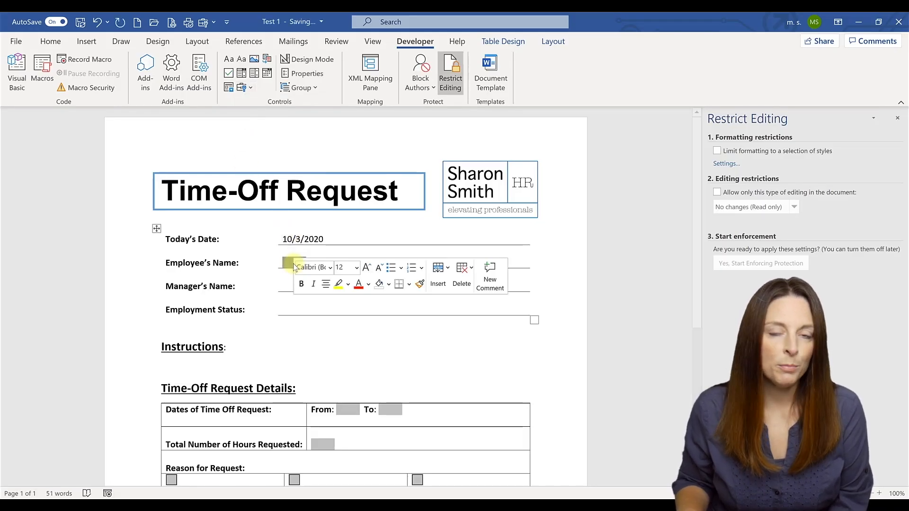
double_click(291, 263)
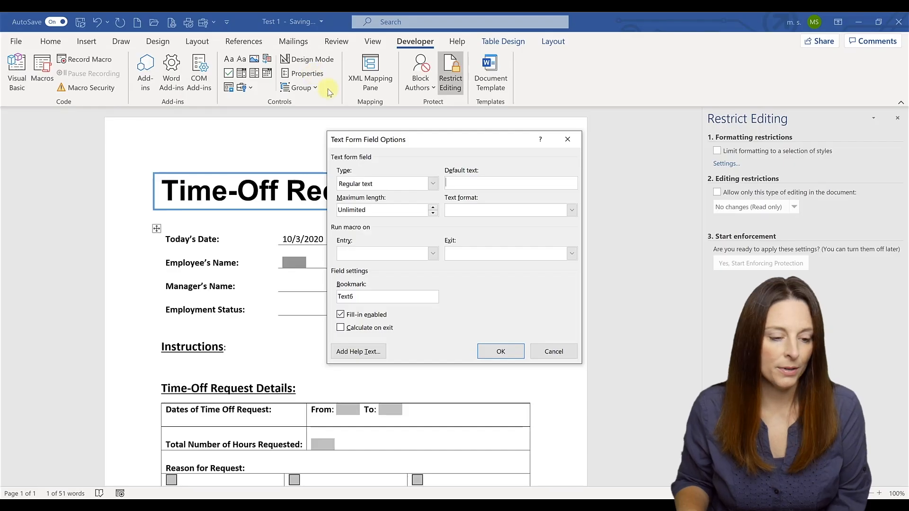
drag(357, 297, 331, 298)
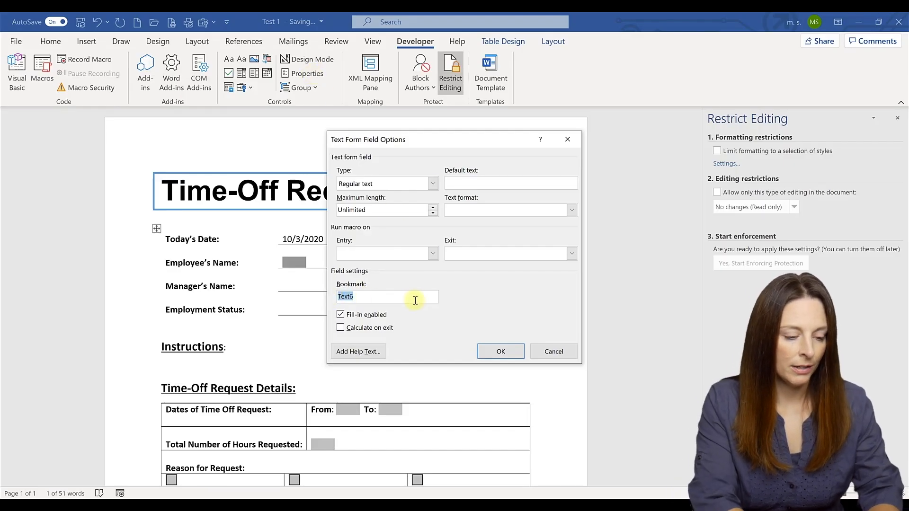
text(EEName)
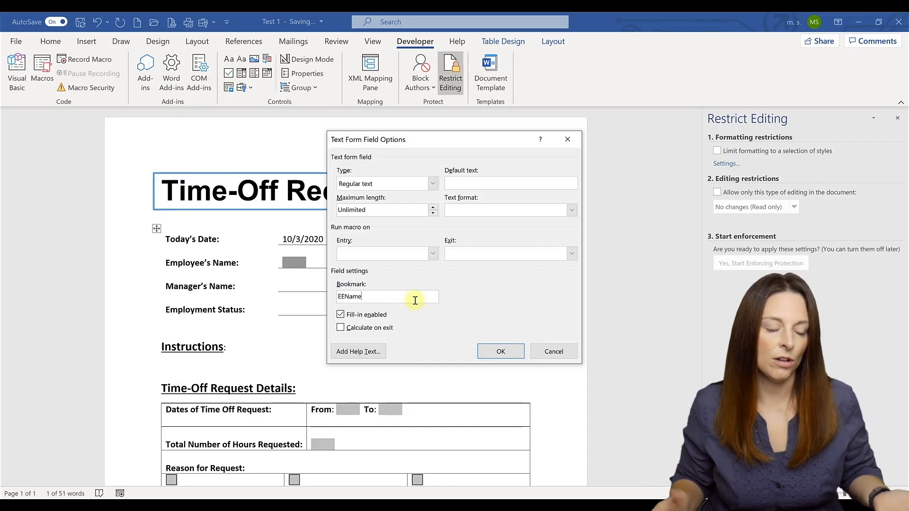
click(350, 329)
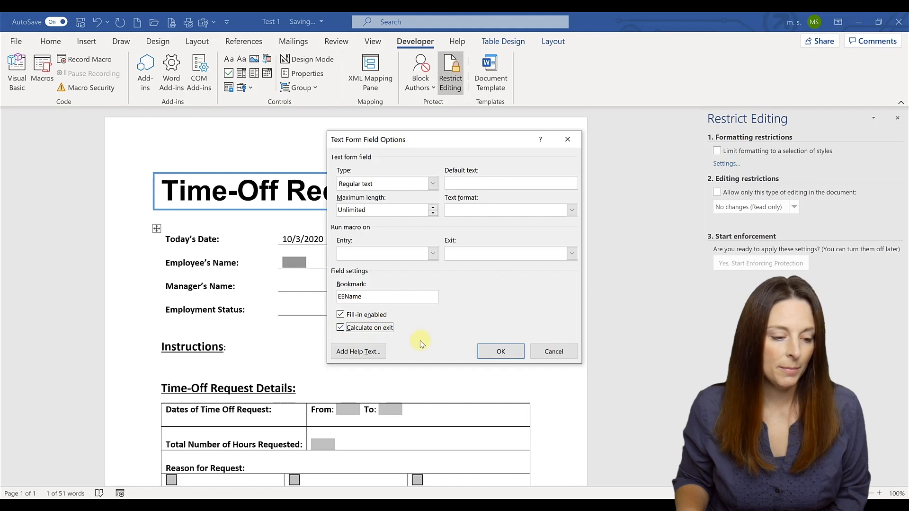
click(495, 351)
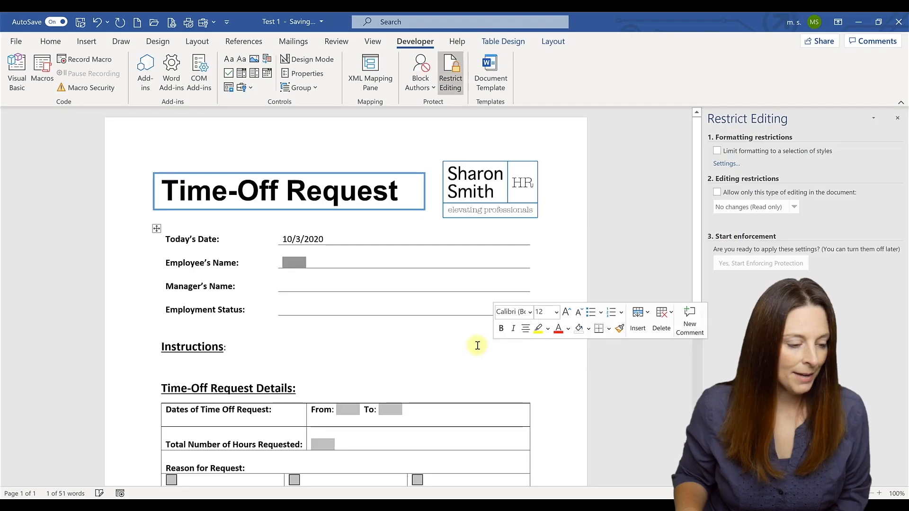
click(291, 287)
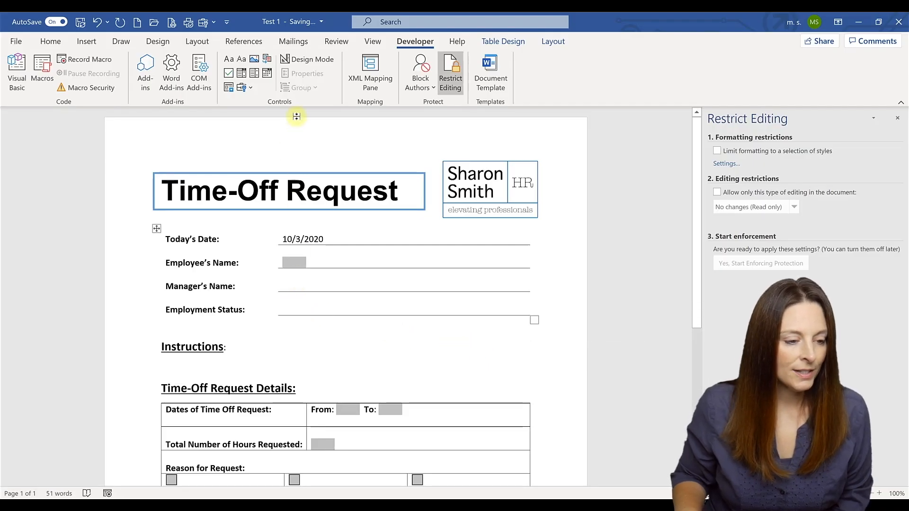
Step: Insert a legacy text form field at Manager's Name and a drop-down form field at Employment Status
click(242, 89)
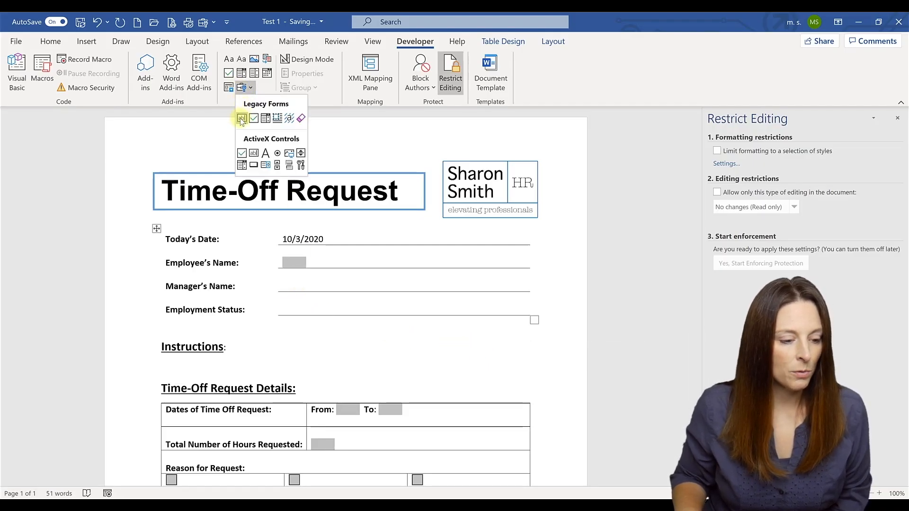
click(239, 117)
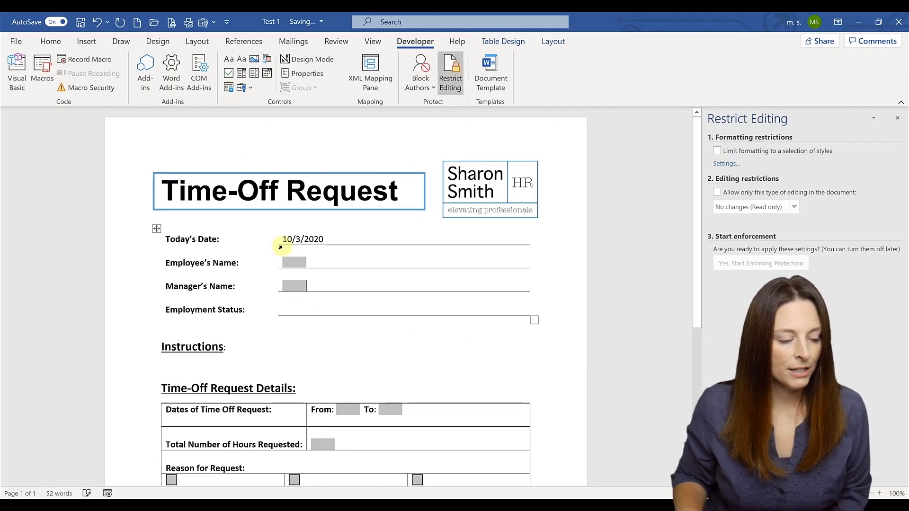
click(292, 308)
click(247, 88)
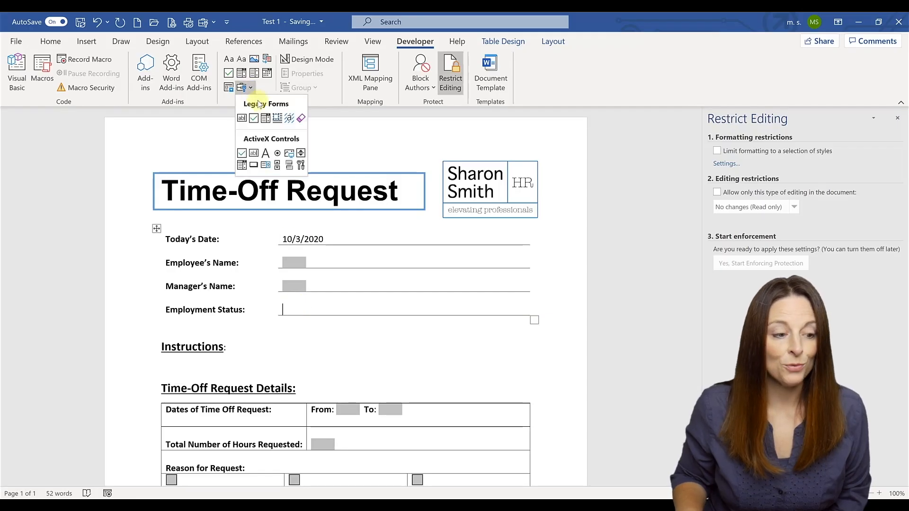
click(265, 118)
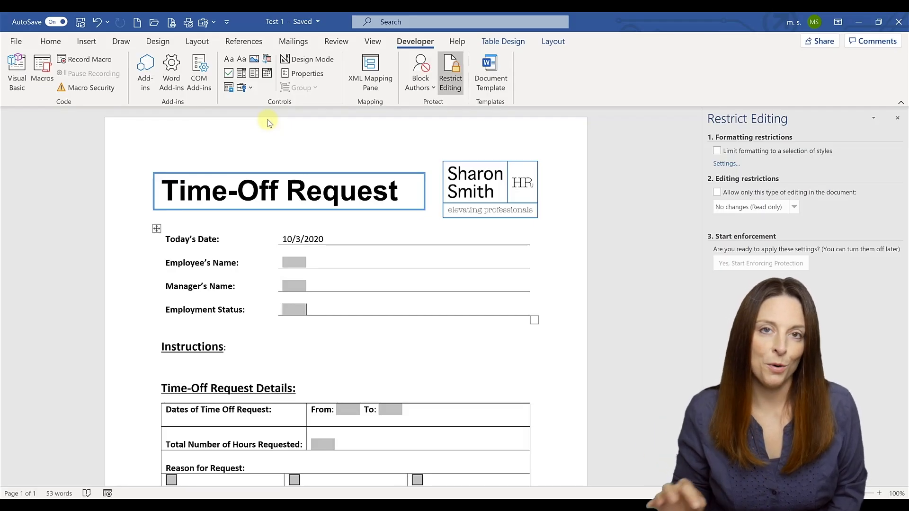
Step: Add Please Select, Full-Time and Part-Time as the Employment Status drop-down choices
click(294, 311)
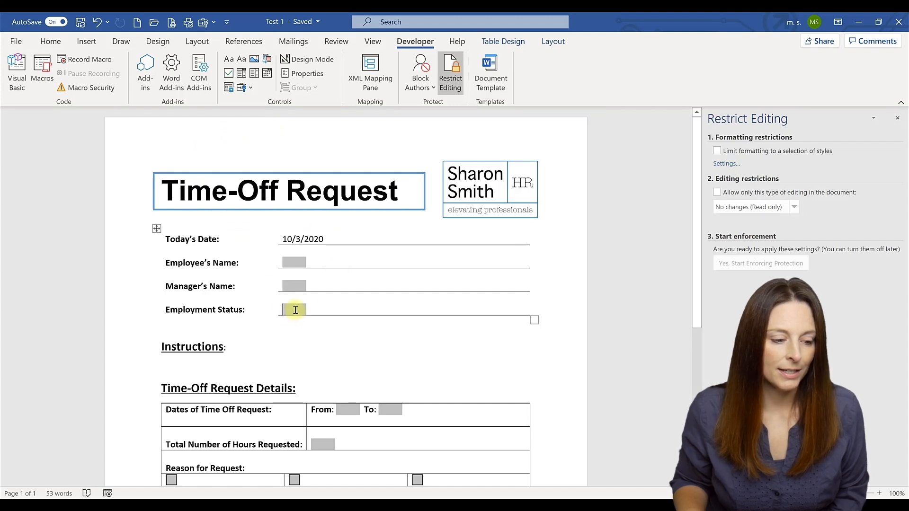
double_click(292, 310)
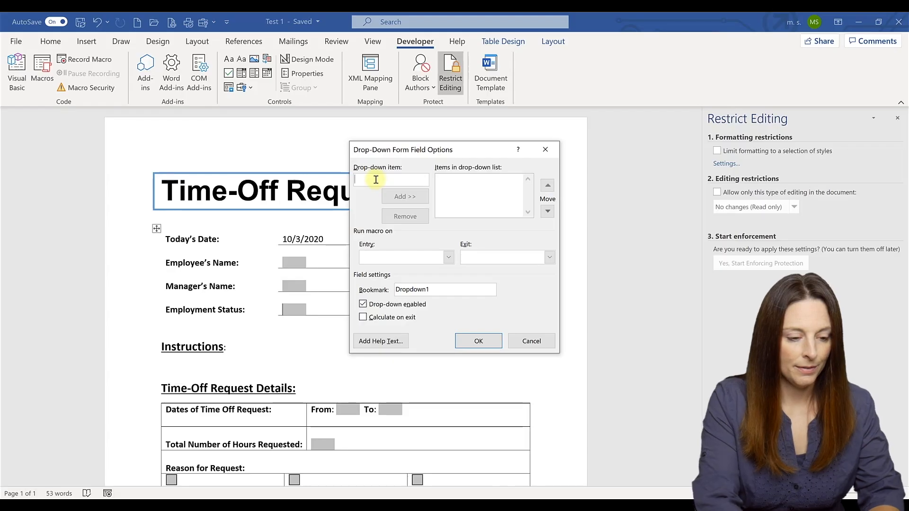
text(Please select)
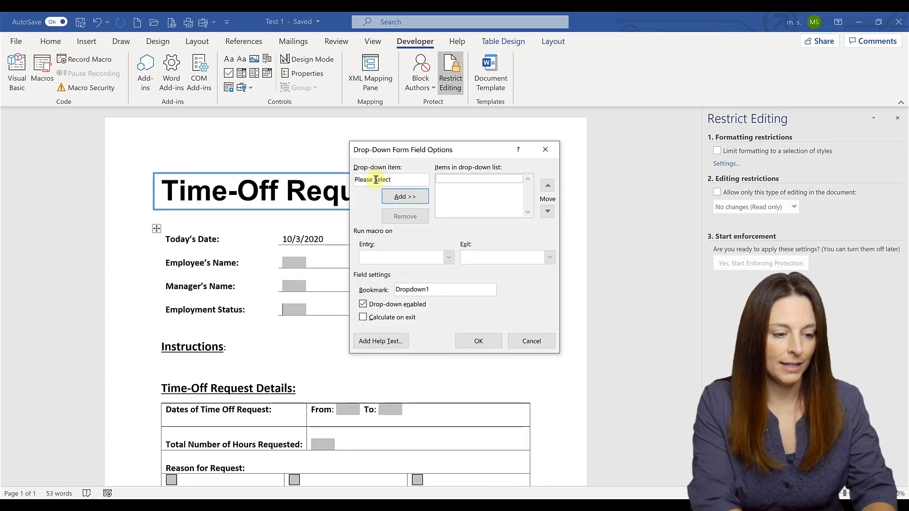
key(Return)
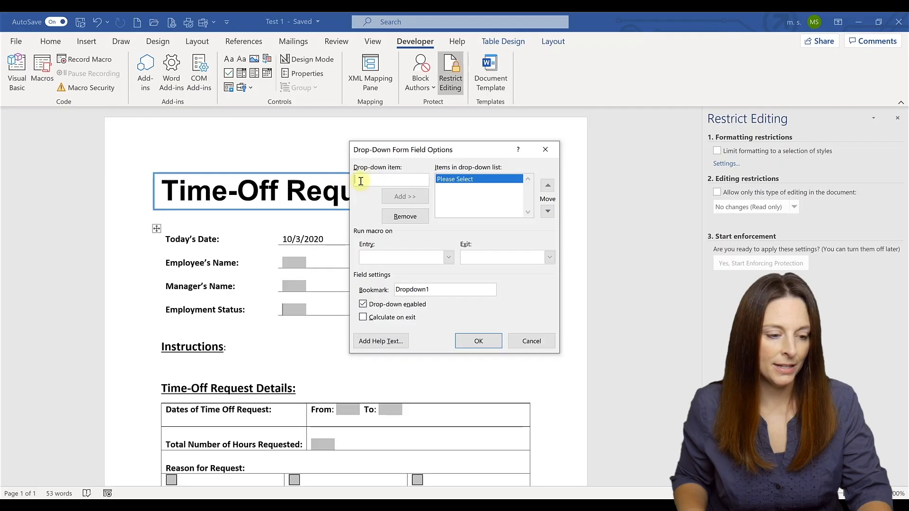
text(Full)
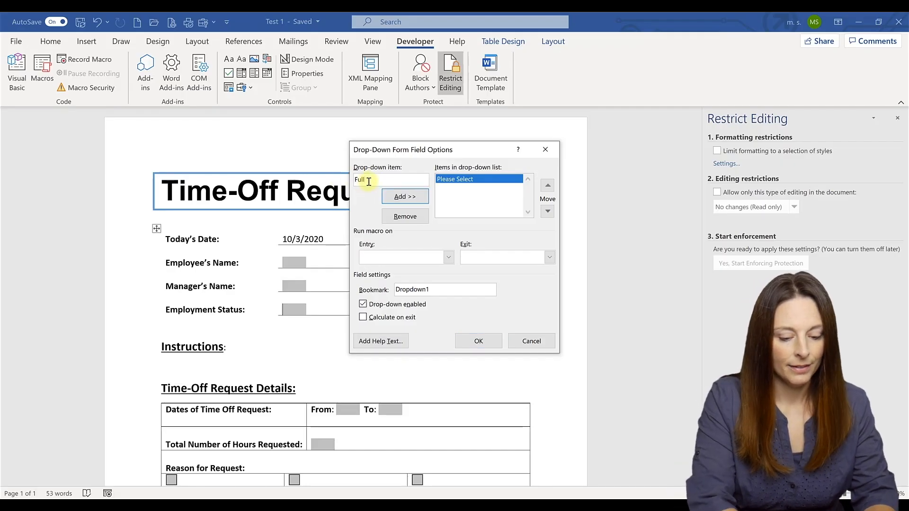
text(-Time)
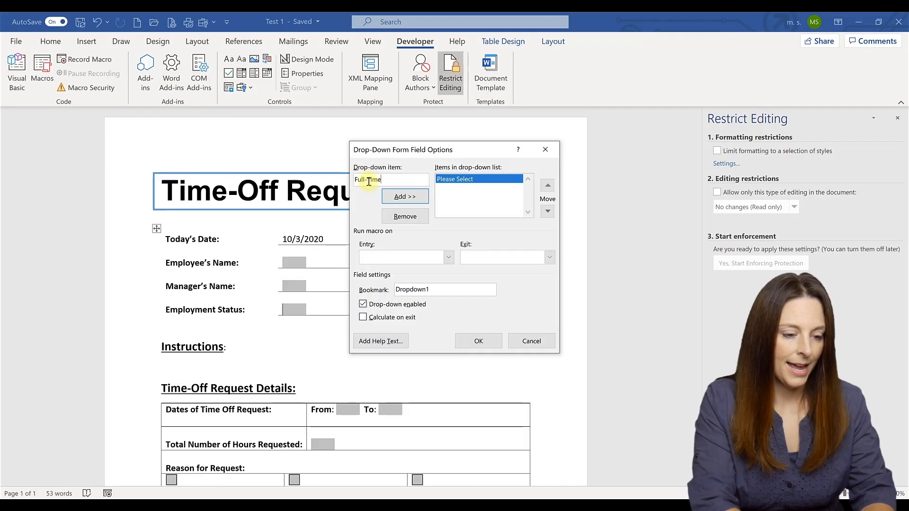
key(Return)
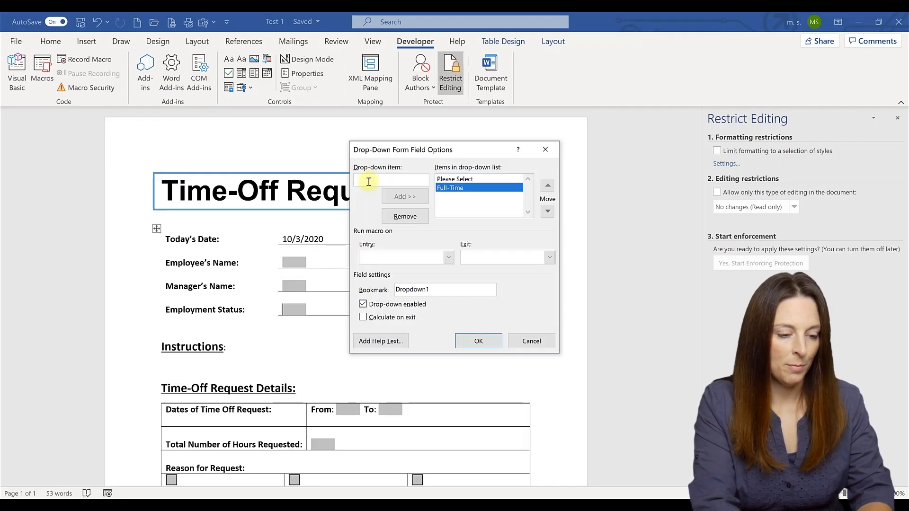
text(Part-Time)
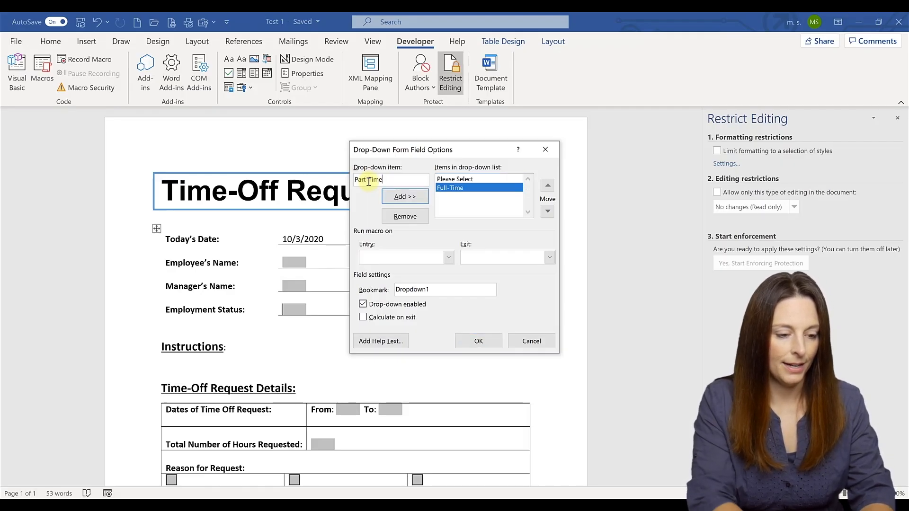
key(Return)
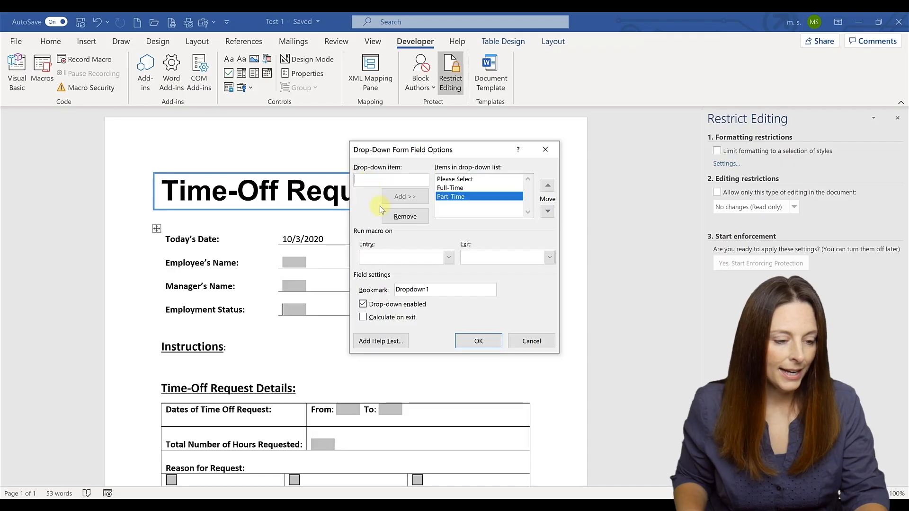
Step: Rename the drop-down's bookmark to Status, enable Calculate on exit, and confirm
drag(439, 289, 396, 290)
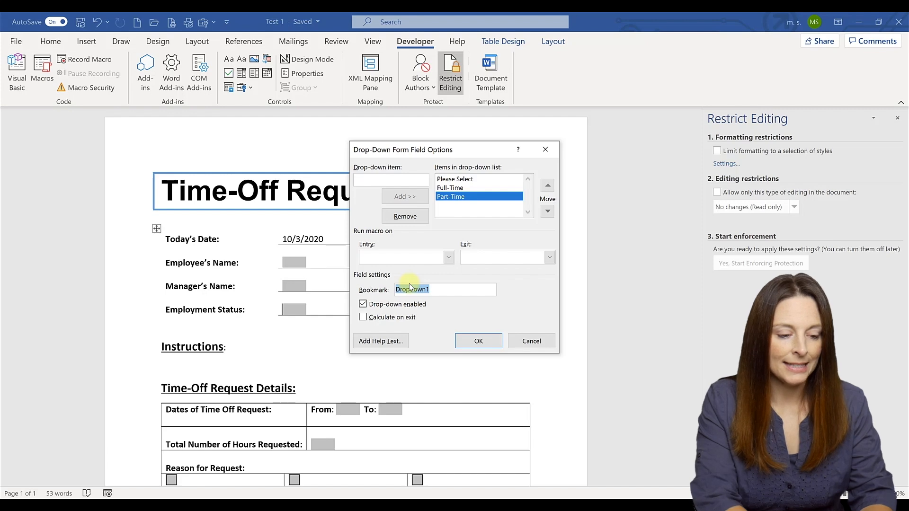
text(Status)
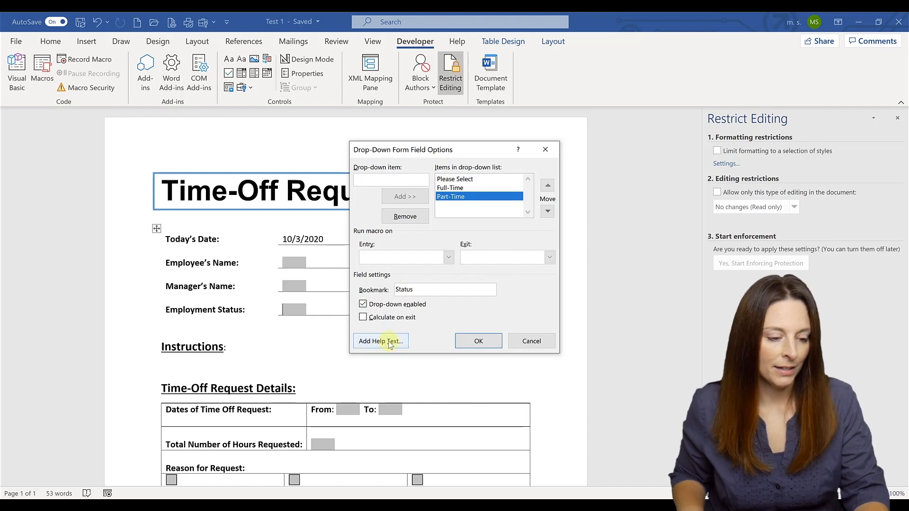
click(363, 317)
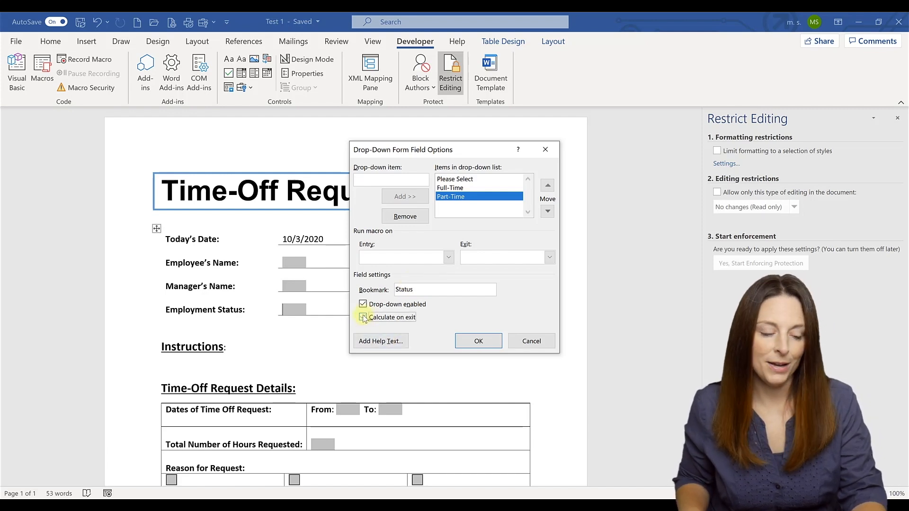
click(479, 340)
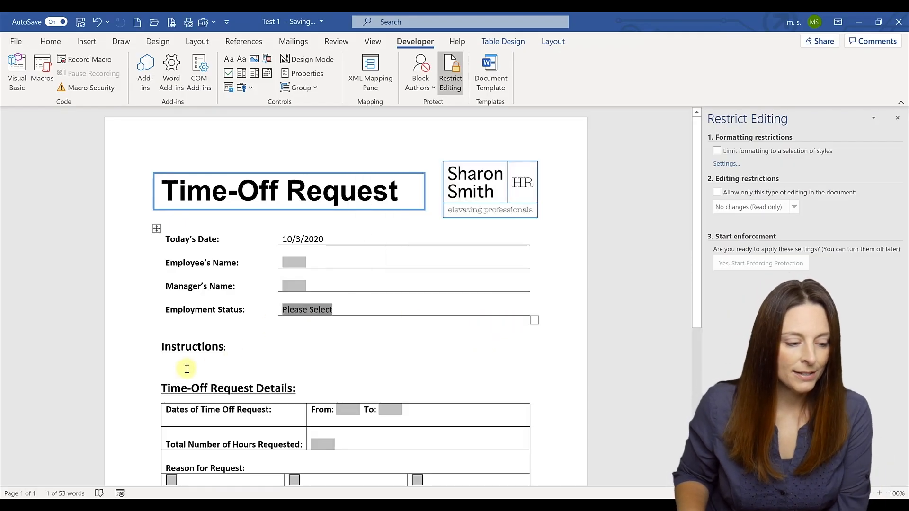
click(171, 365)
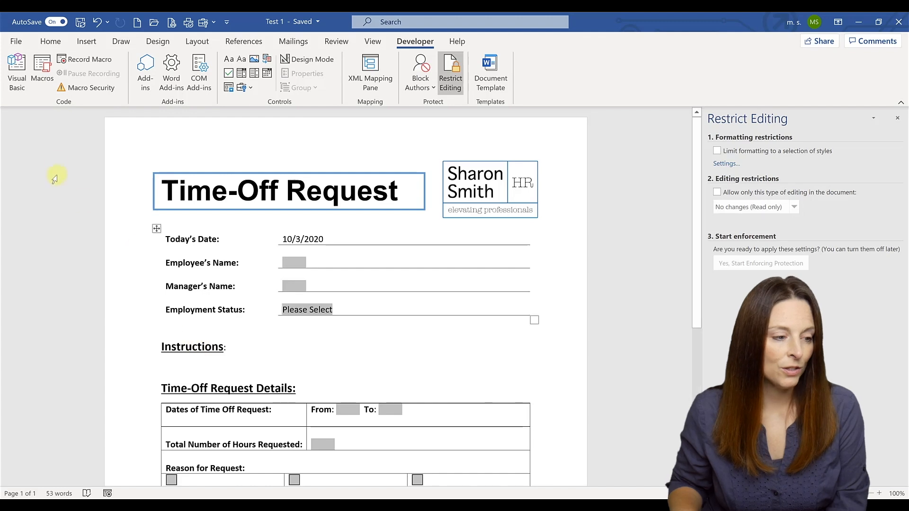
click(85, 45)
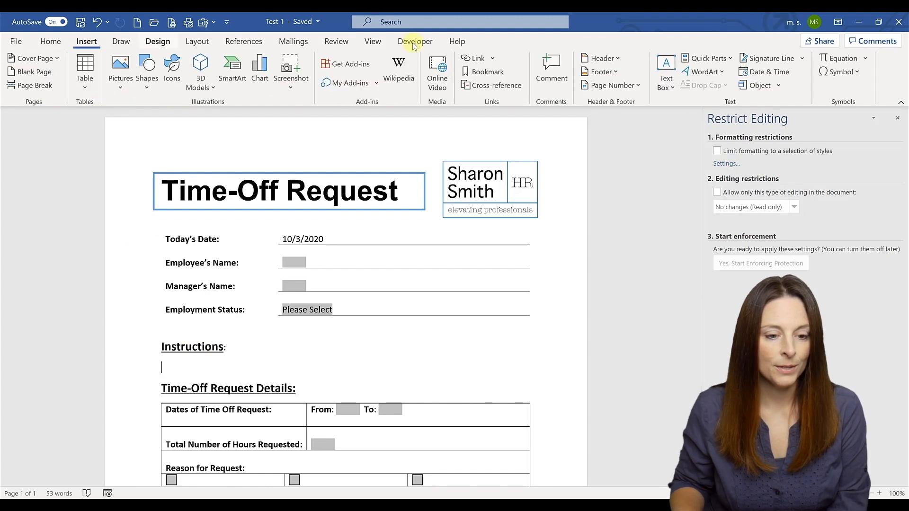
click(715, 59)
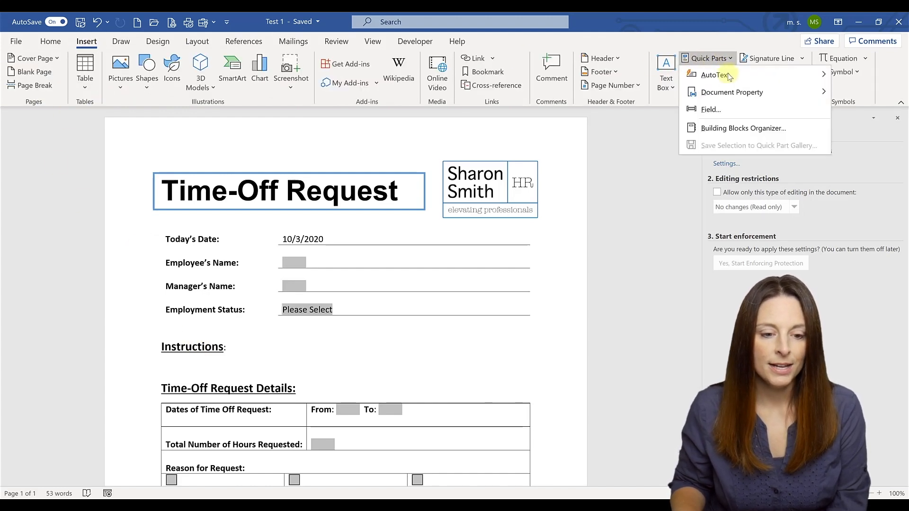
click(724, 108)
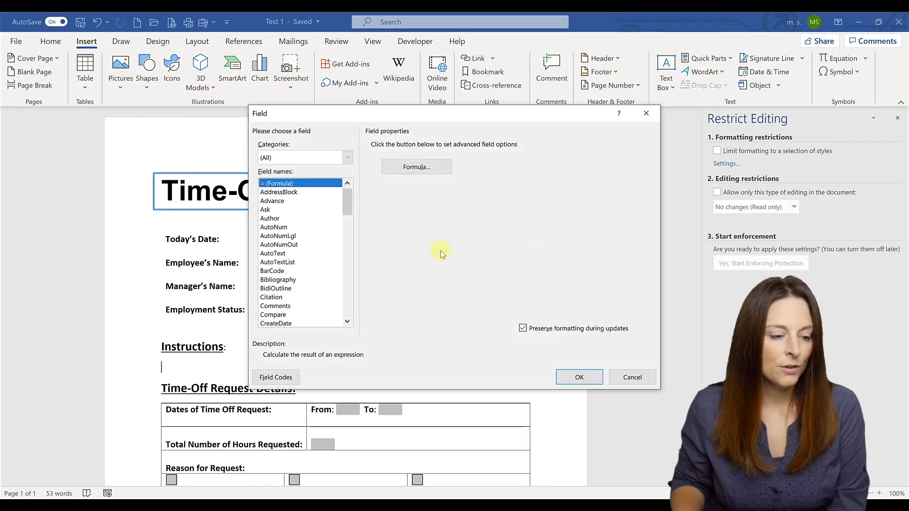
drag(349, 200, 348, 255)
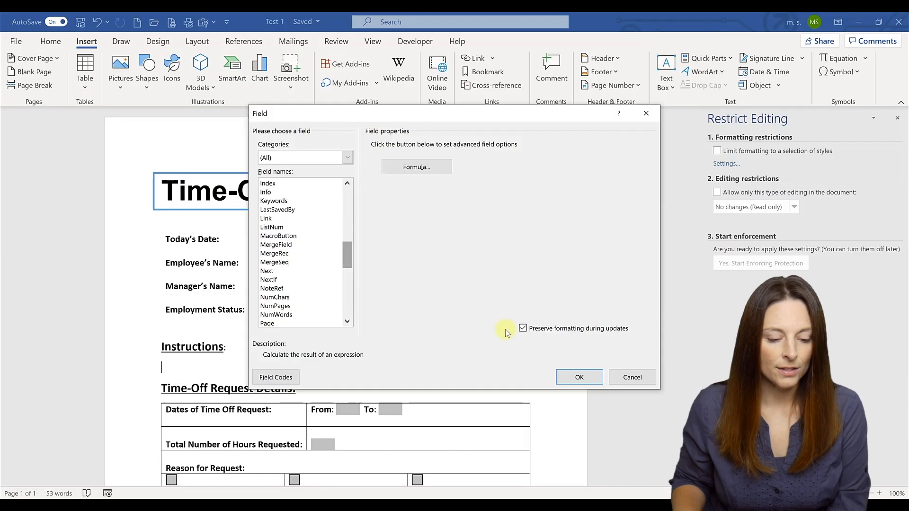
click(633, 377)
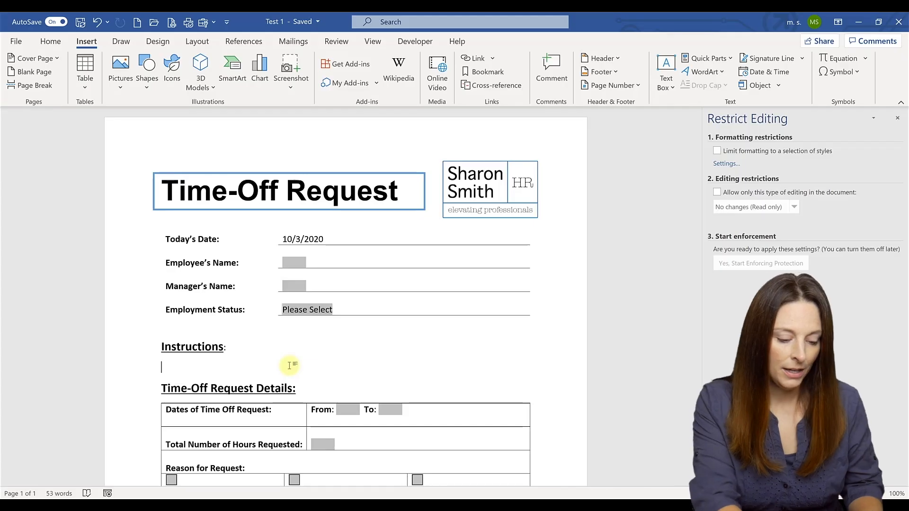
Step: Insert field braces under Instructions and type IF inside them
key(ctrl+F9)
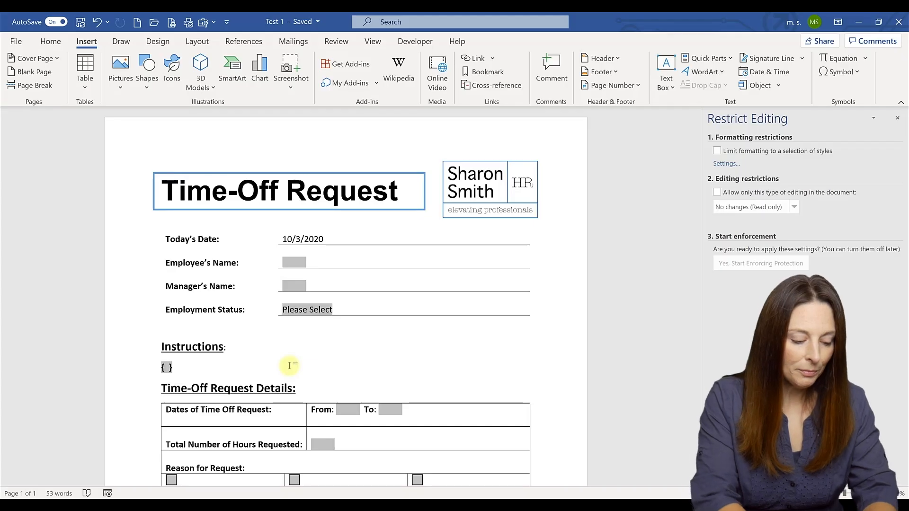
text(IF)
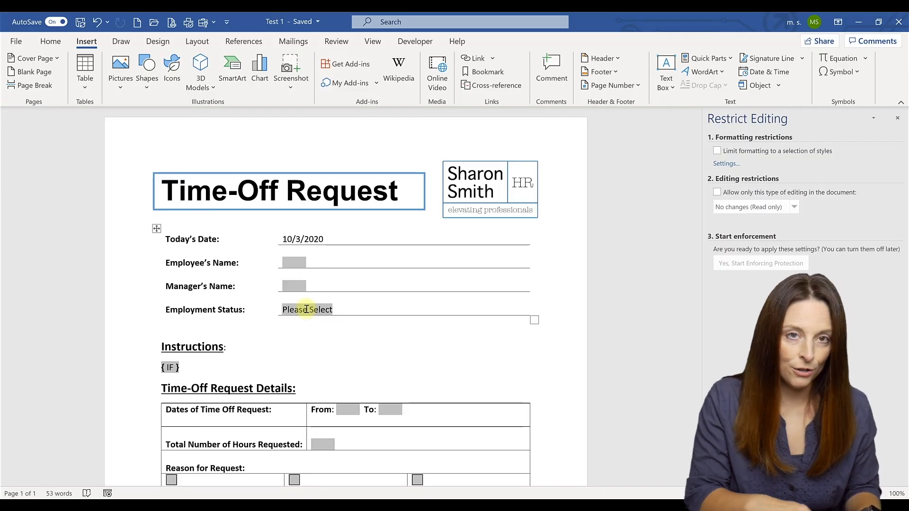
Step: Complete the IF condition as { REF Status }="Full-Time" followed by empty quotes ""
key(ctrl+F9)
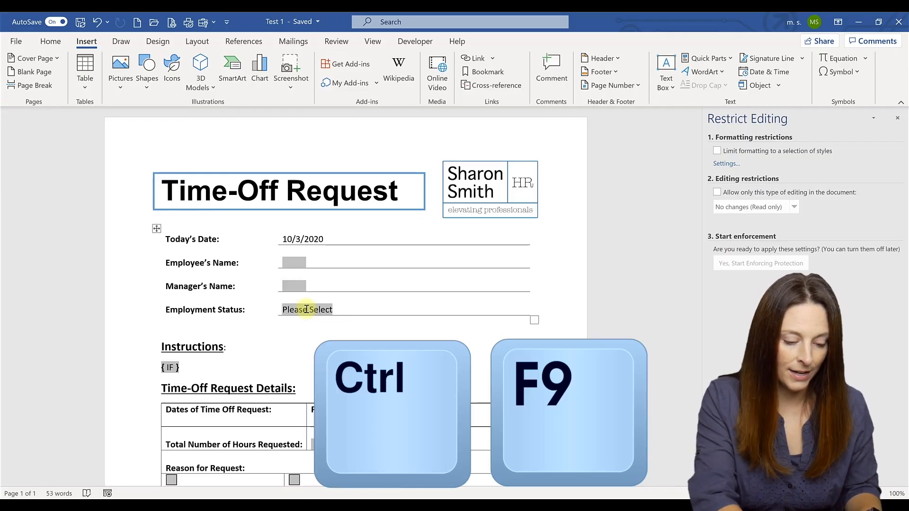
key(ctrl+F9)
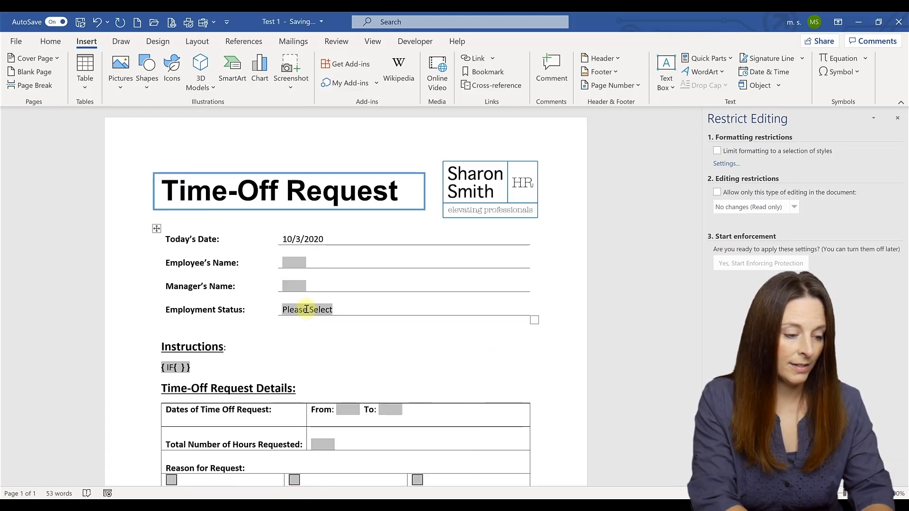
text(REF)
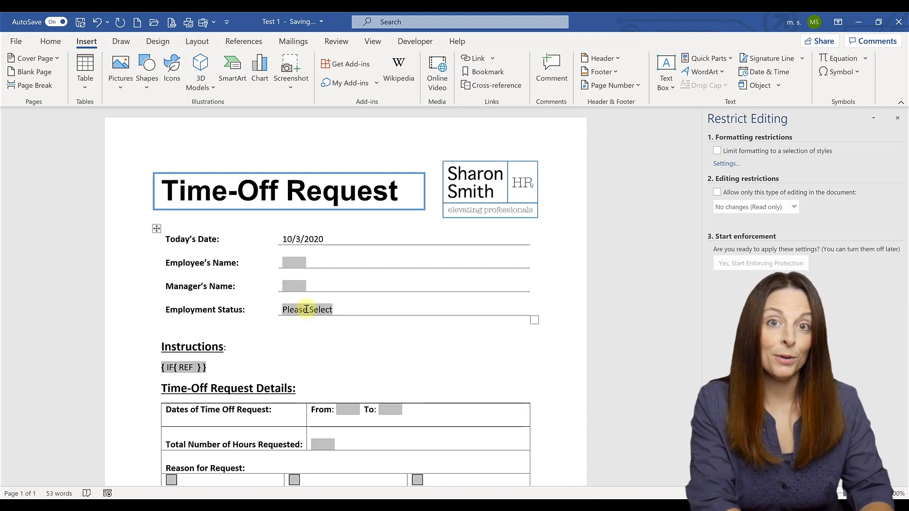
text( Status)
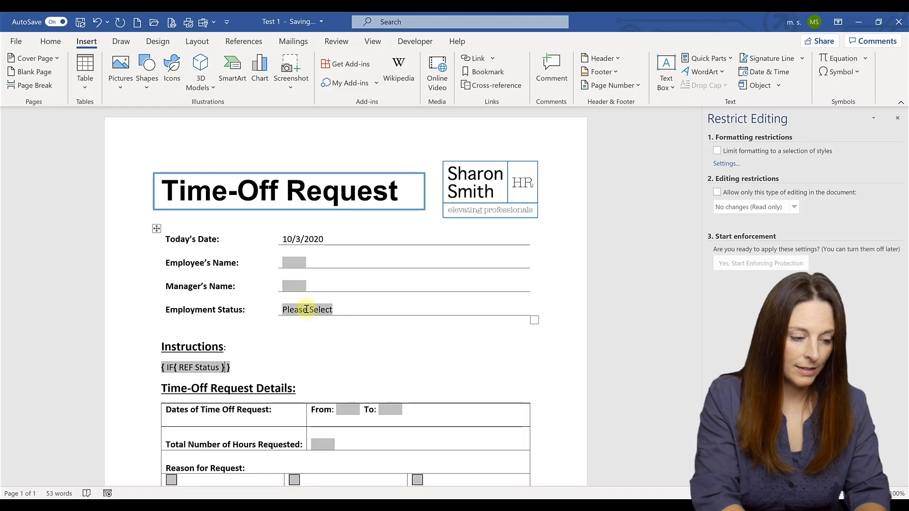
text(=")
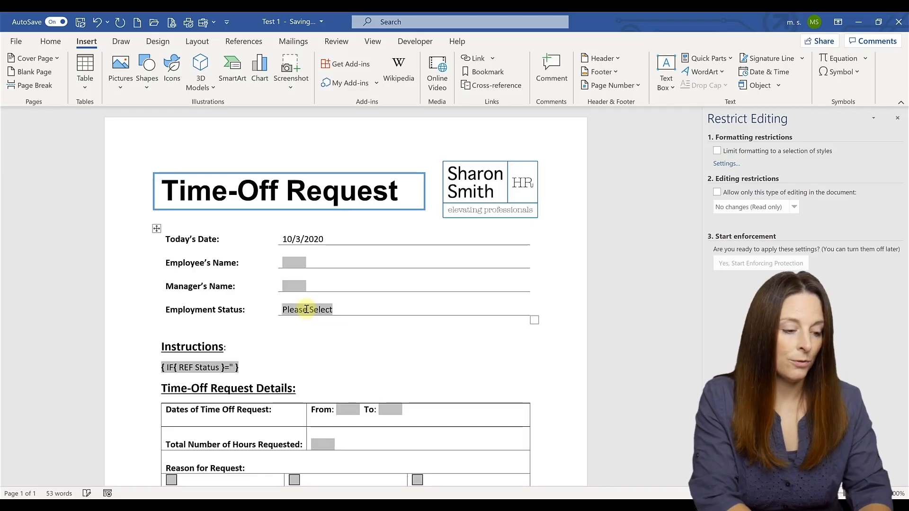
text(Full)
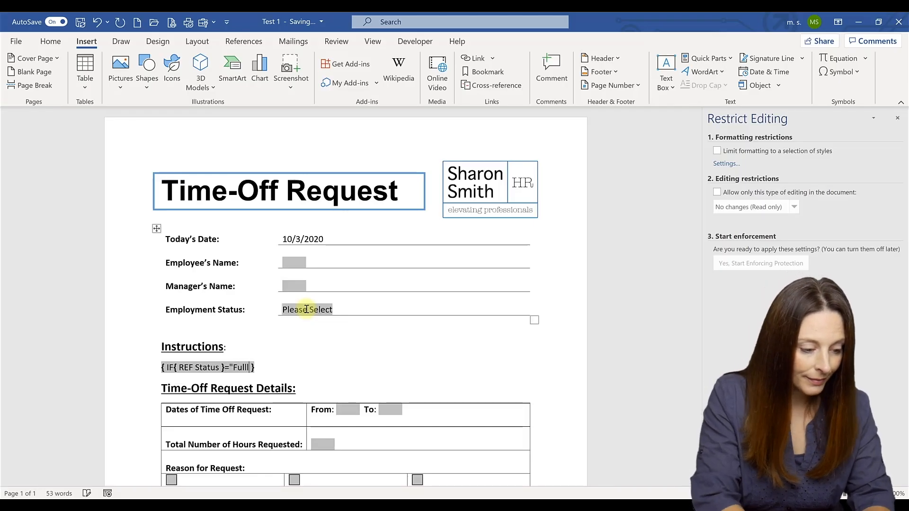
text(-T)
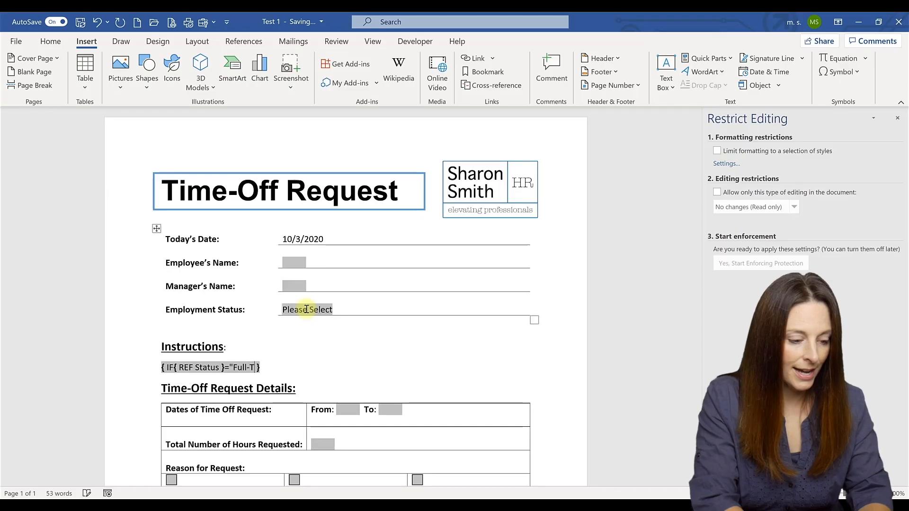
text(ime)
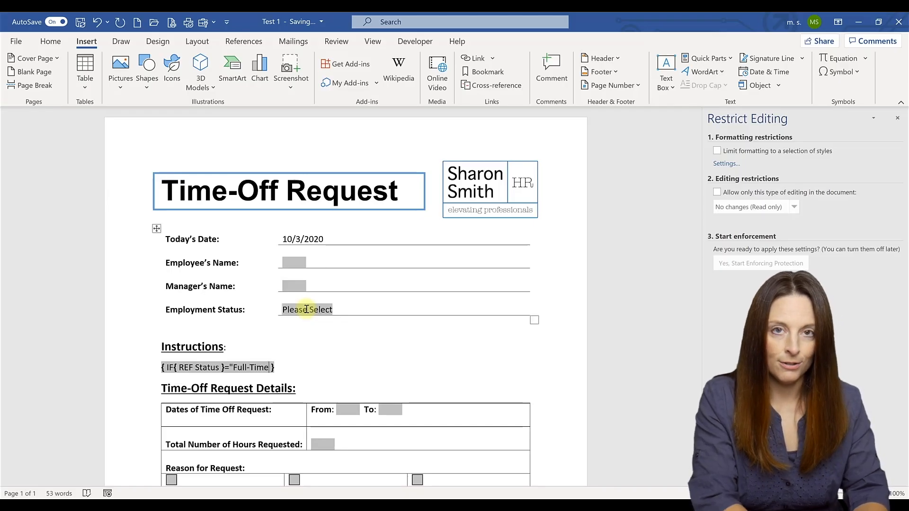
text(")
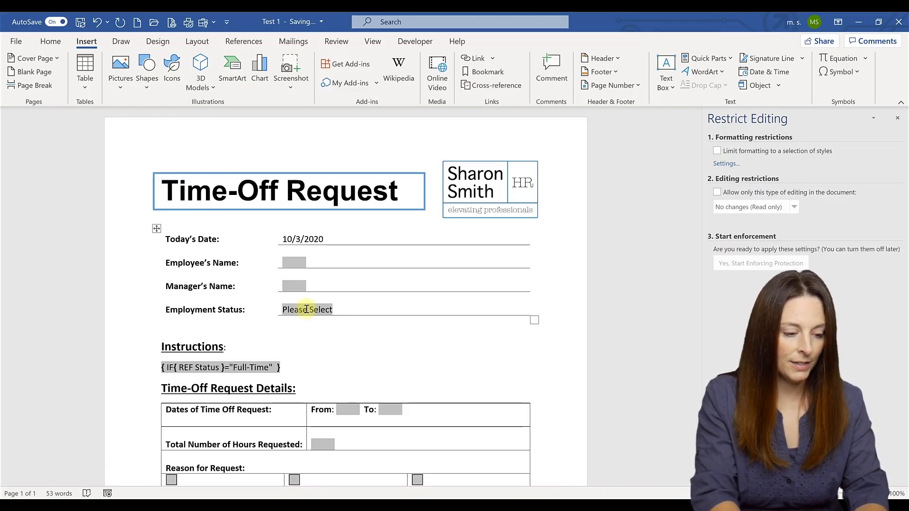
text("")
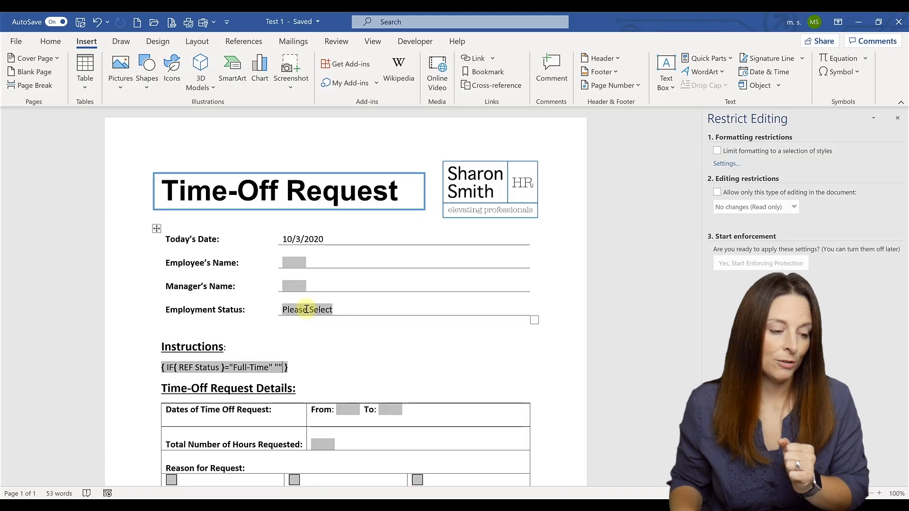
Step: Place the cursor inside the empty quotes, then bring up the Time Off Request - Auto Populate form
click(279, 368)
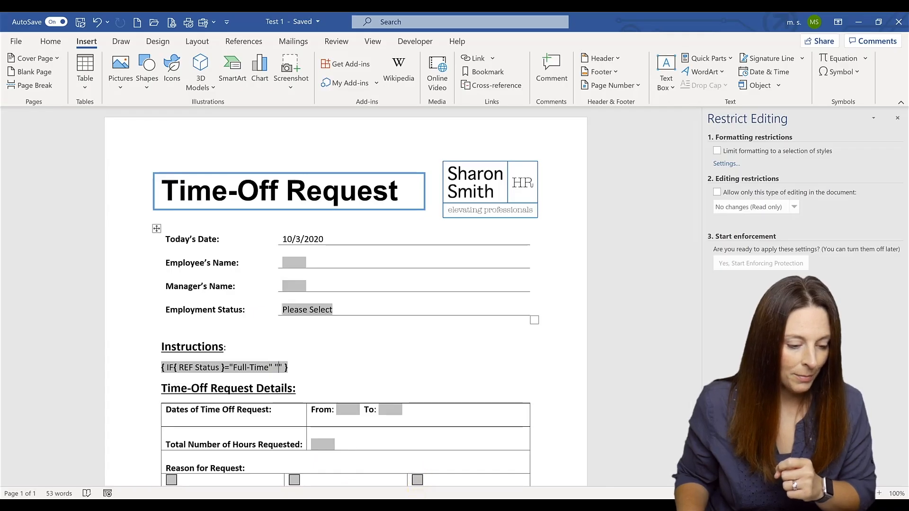
mouse_move(405, 505)
click(362, 468)
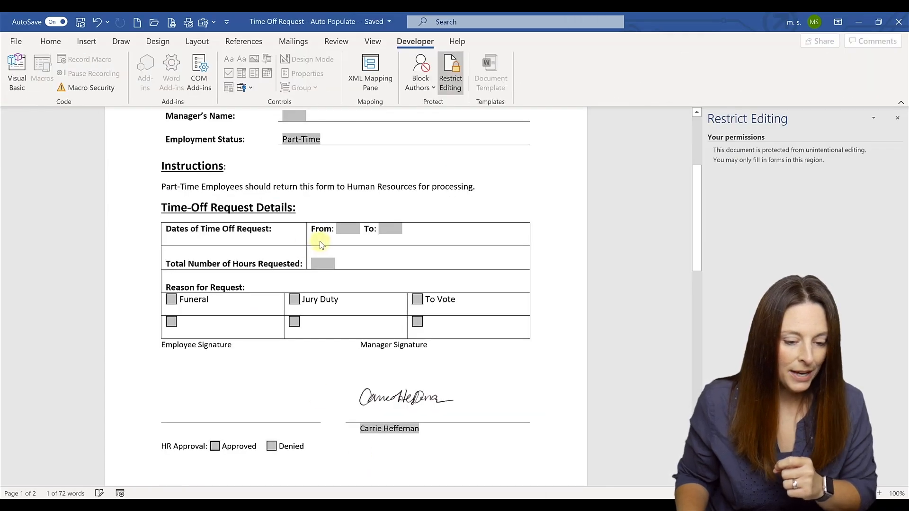
Step: Stop protection on the finished form and reveal its field codes with Alt+F9
scroll(321, 245, up, 2)
click(735, 476)
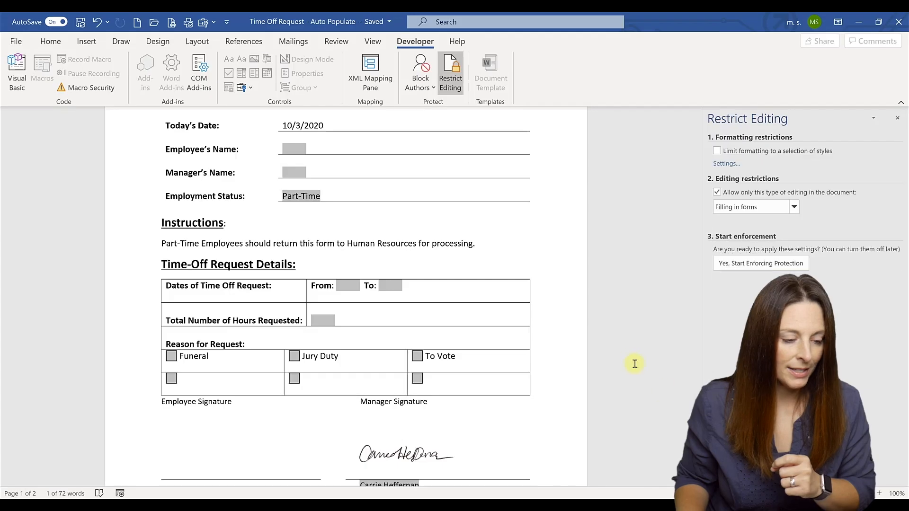
scroll(632, 360, up, 4)
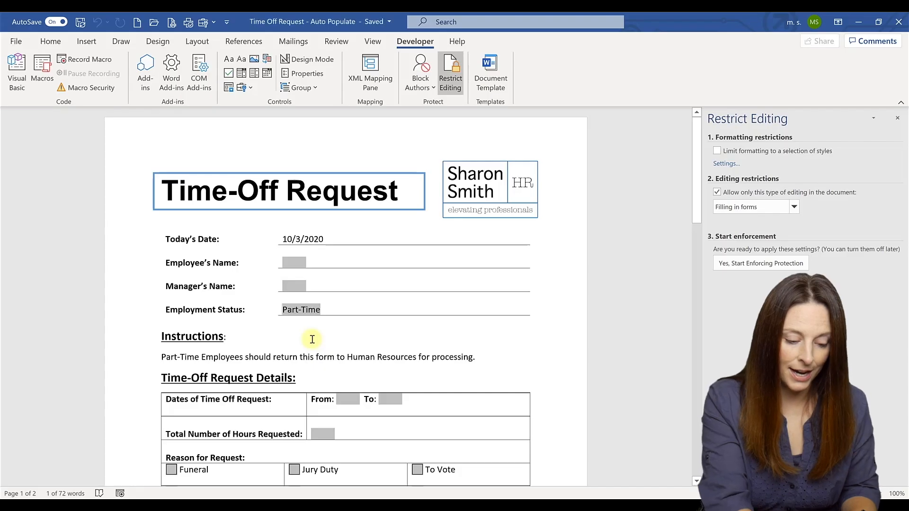
key(alt+F9)
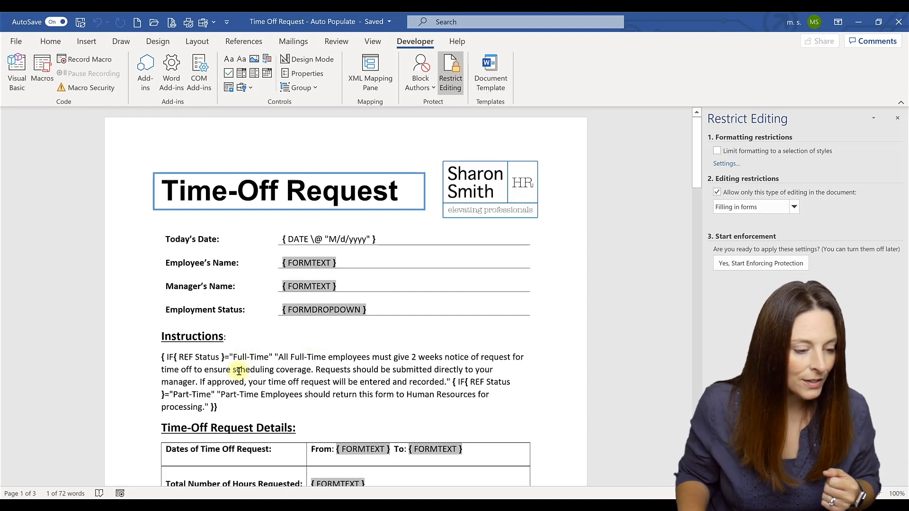
Step: Copy the Full-Time instruction sentence and return to the IF field's quotes in Test 1
mouse_move(288, 356)
mouse_down()
mouse_move(488, 365)
mouse_move(272, 368)
mouse_move(445, 378)
mouse_up()
key(ctrl+c)
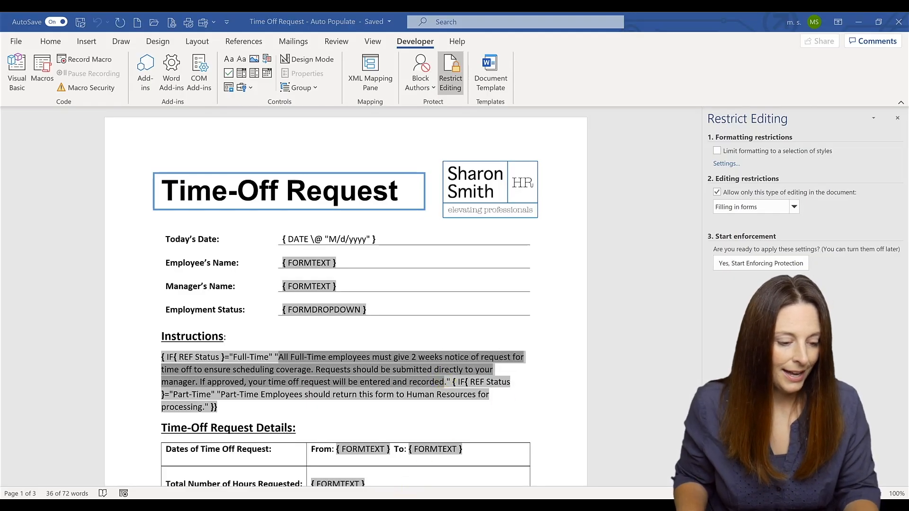
click(449, 475)
click(285, 367)
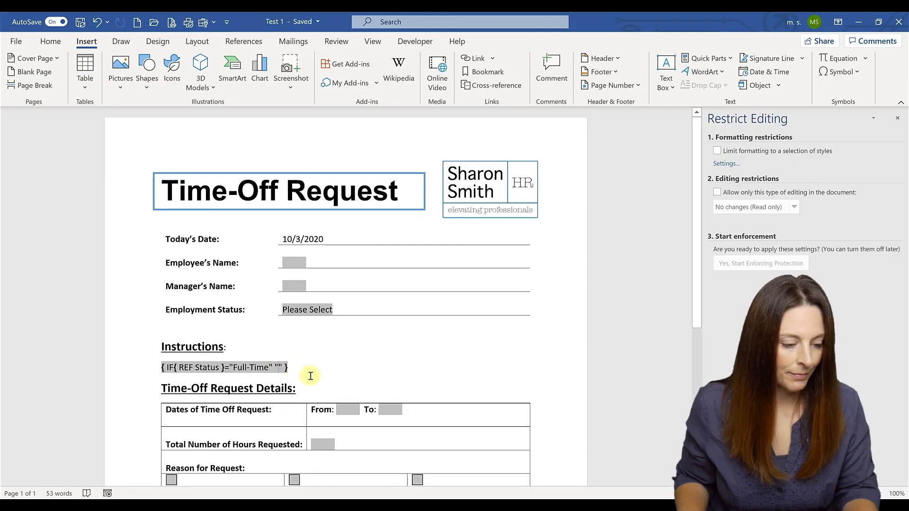
Step: Paste the Full-Time instructions, then nest IF { REF Status }="Part-Time" "" after them
key(ctrl+v)
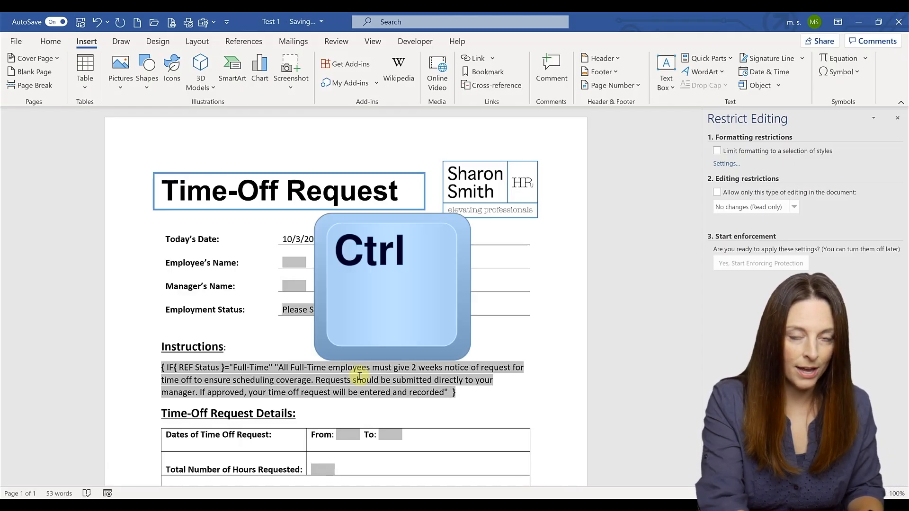
key(ctrl+F9)
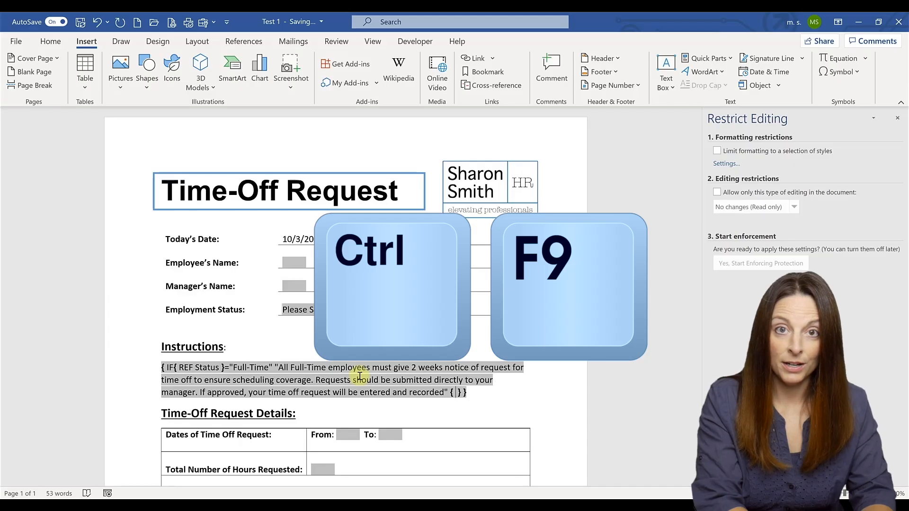
text(IF)
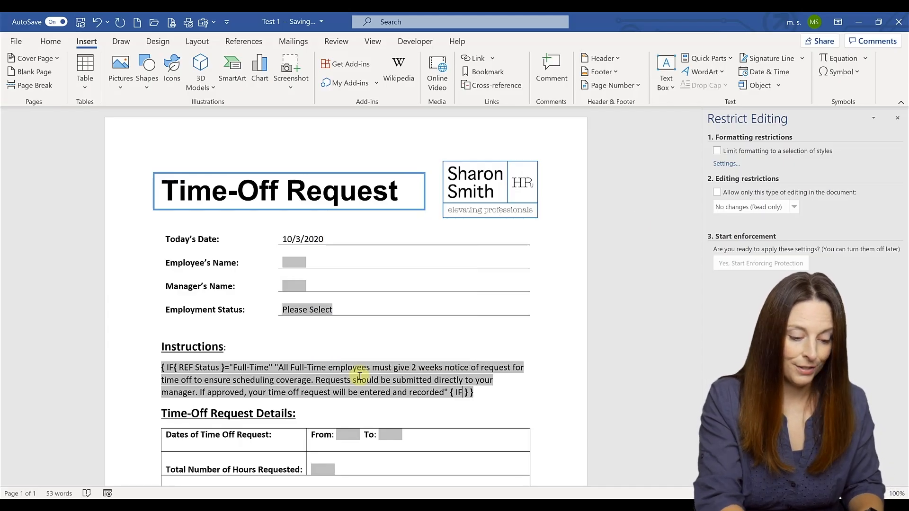
key(ctrl+F9)
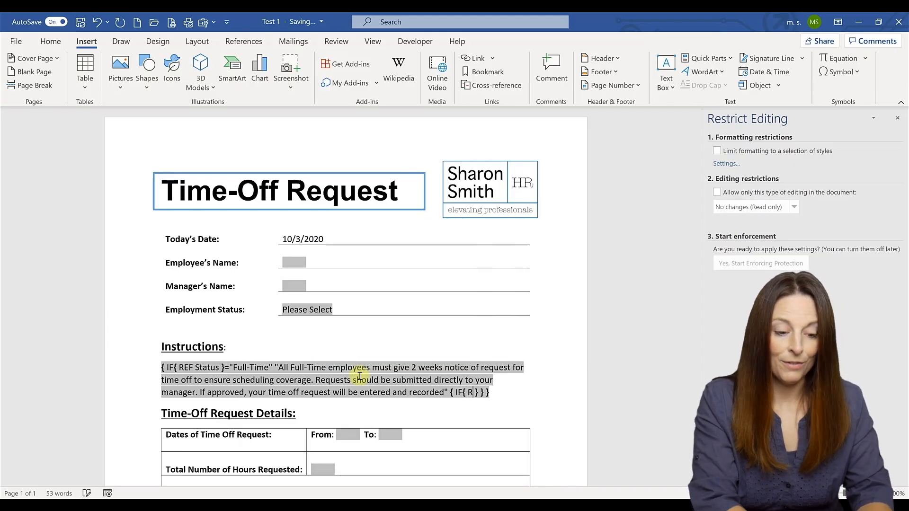
text(REF)
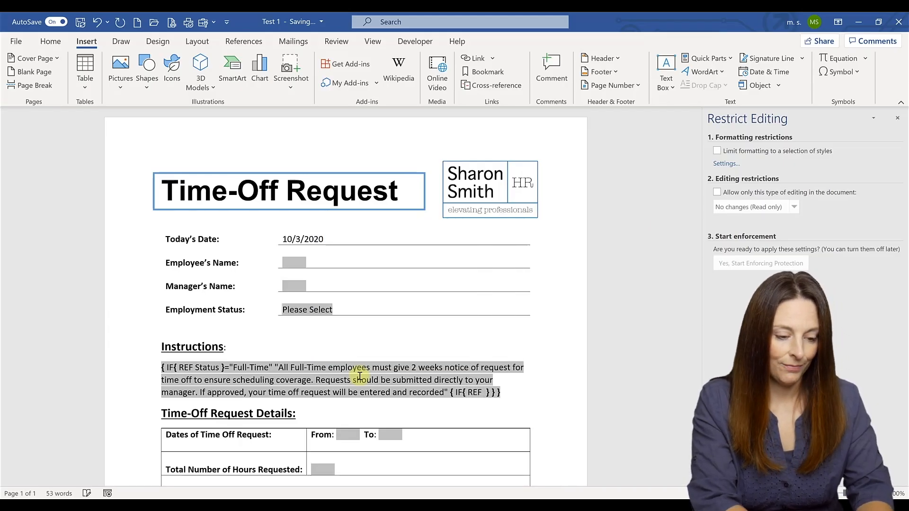
text( Status)
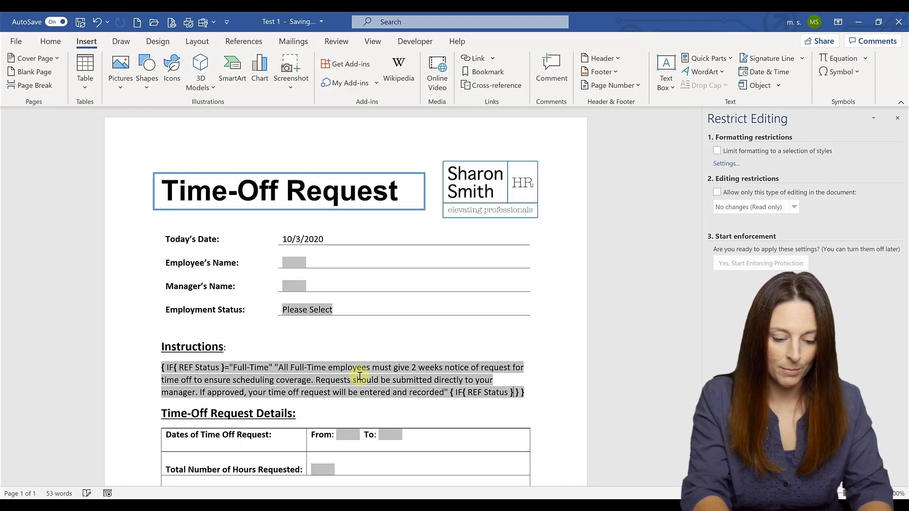
key(Right)
text(=)
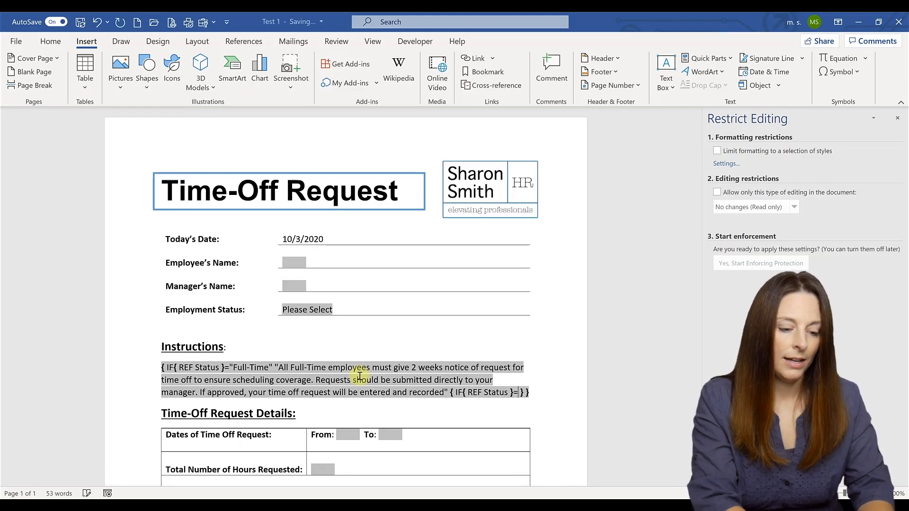
text(")
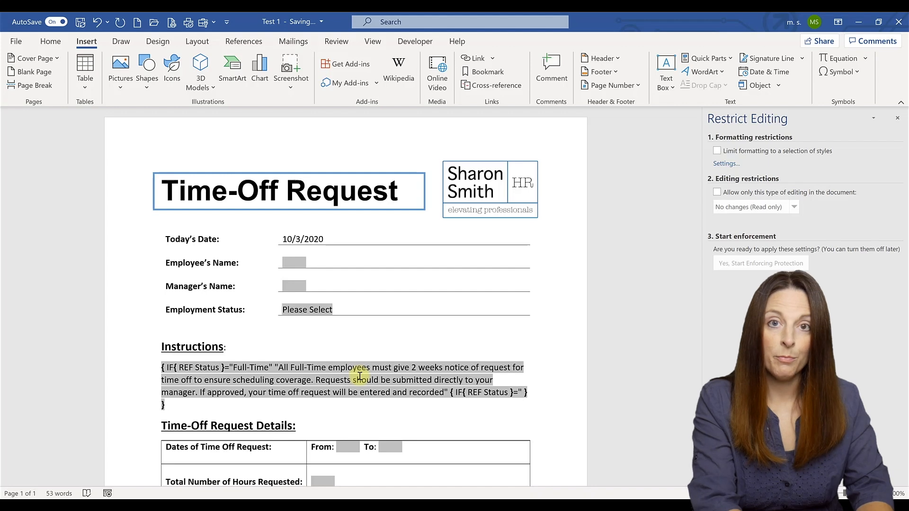
text(Part)
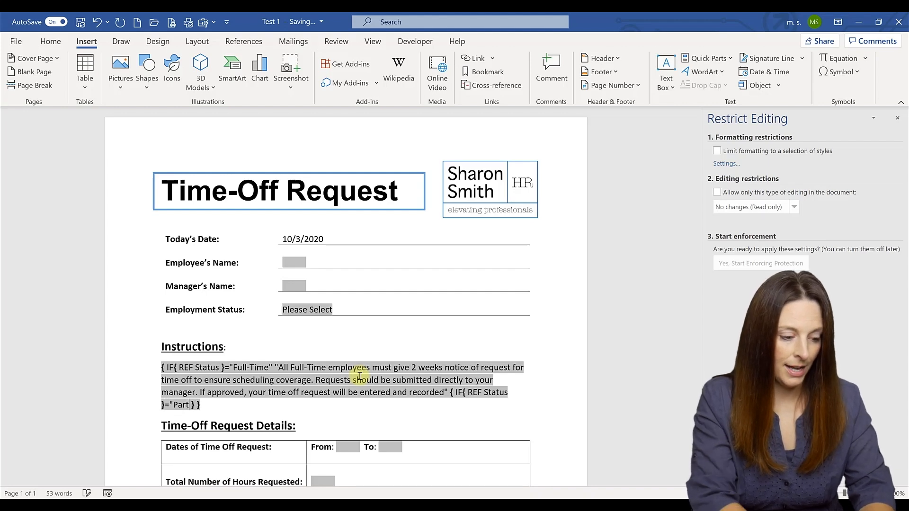
text(-Time)
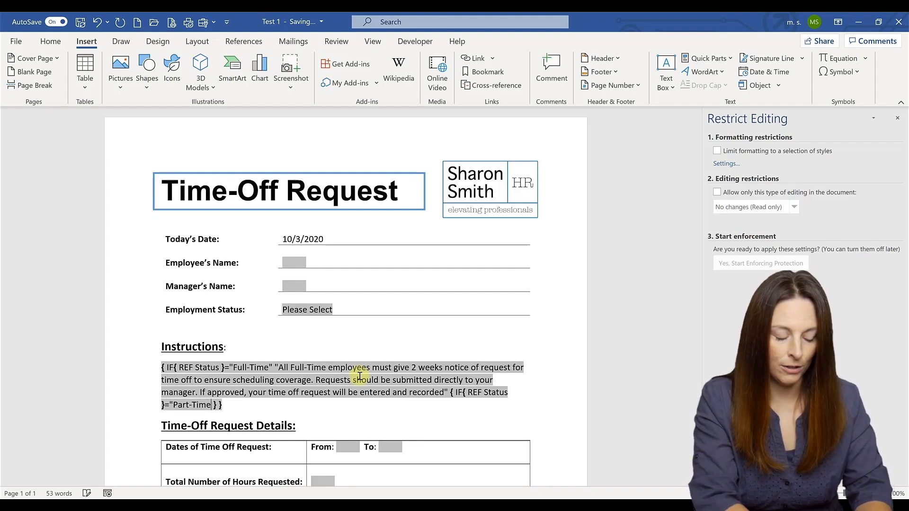
text(")
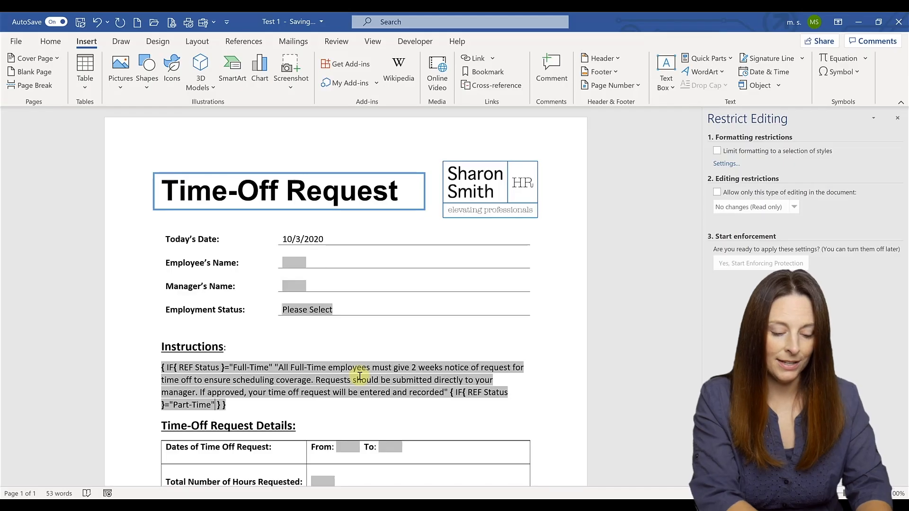
text( " )
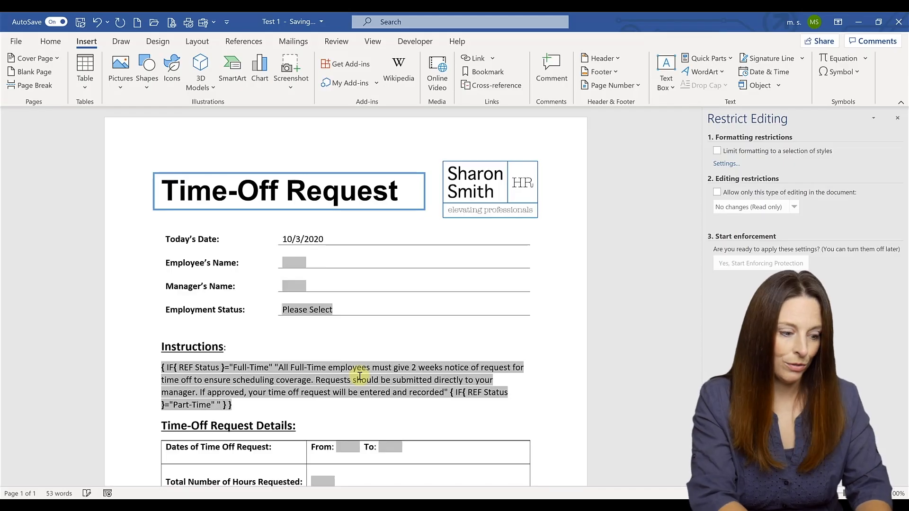
text(")
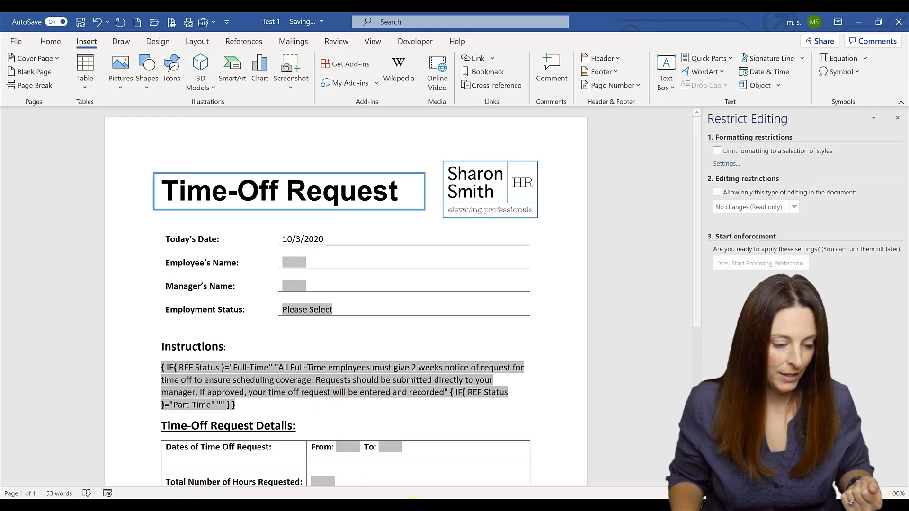
Step: Copy the Part-Time Employees instruction sentence from the finished Time Off Request form and return to Test 1
click(370, 472)
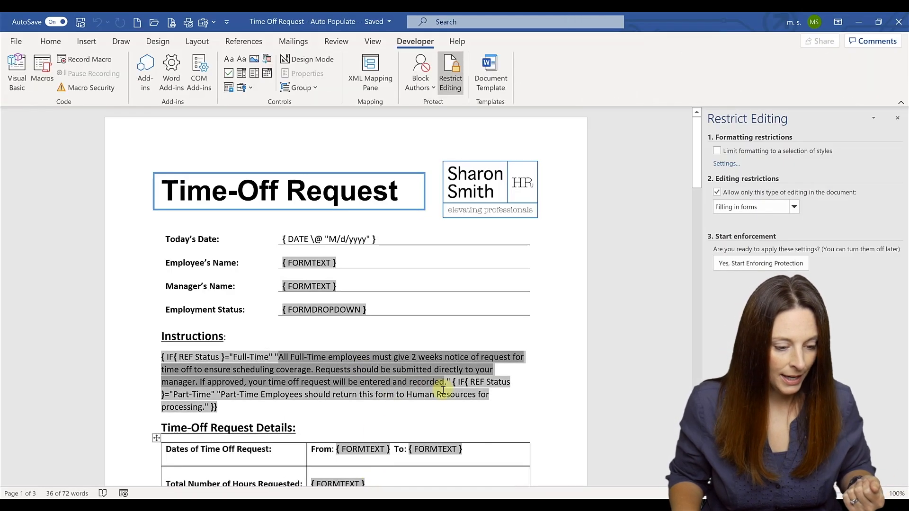
click(491, 388)
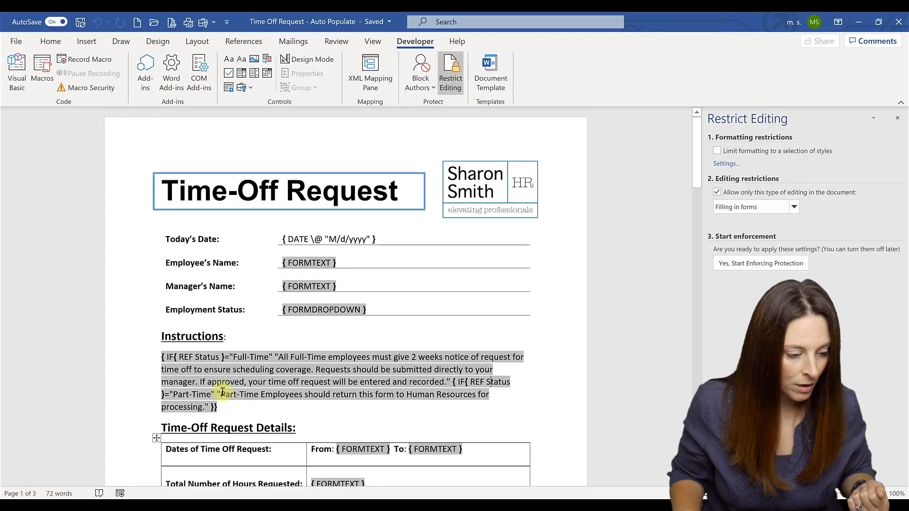
triple_click(209, 405)
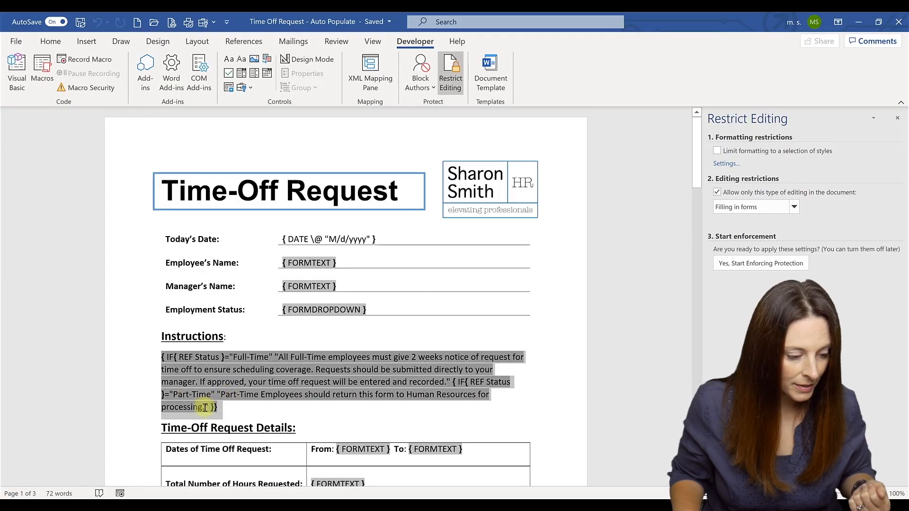
click(261, 396)
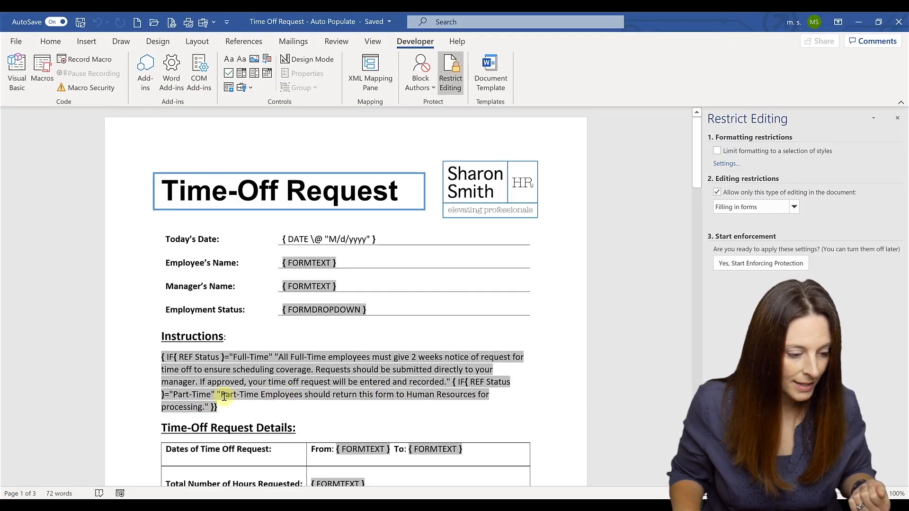
triple_click(209, 407)
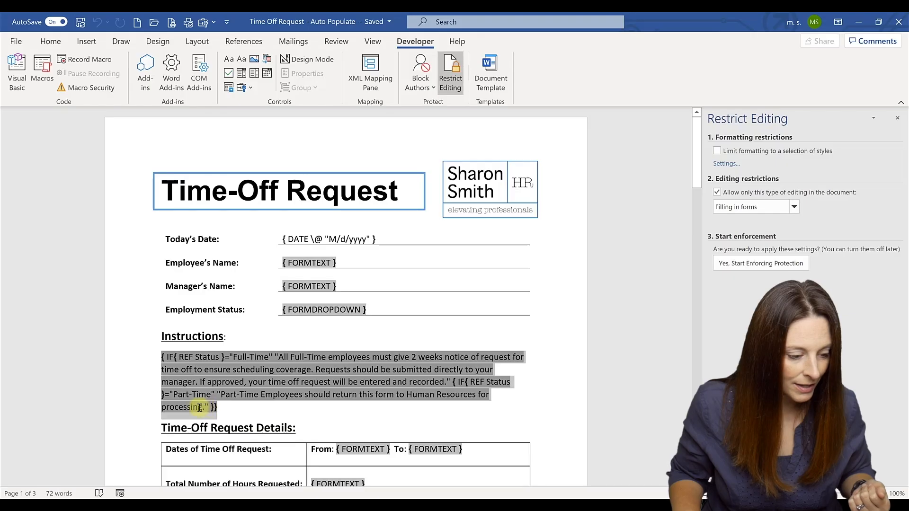
click(204, 407)
drag(204, 407, 221, 395)
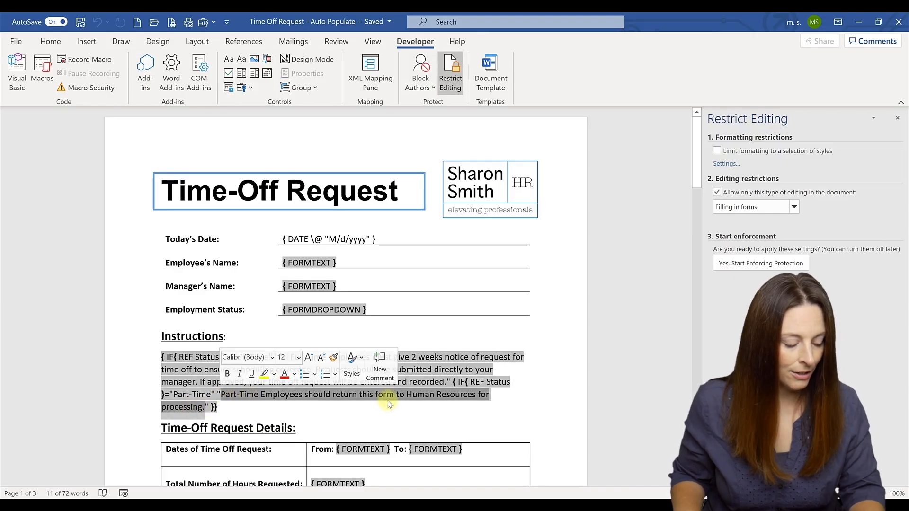
key(ctrl+c)
click(425, 505)
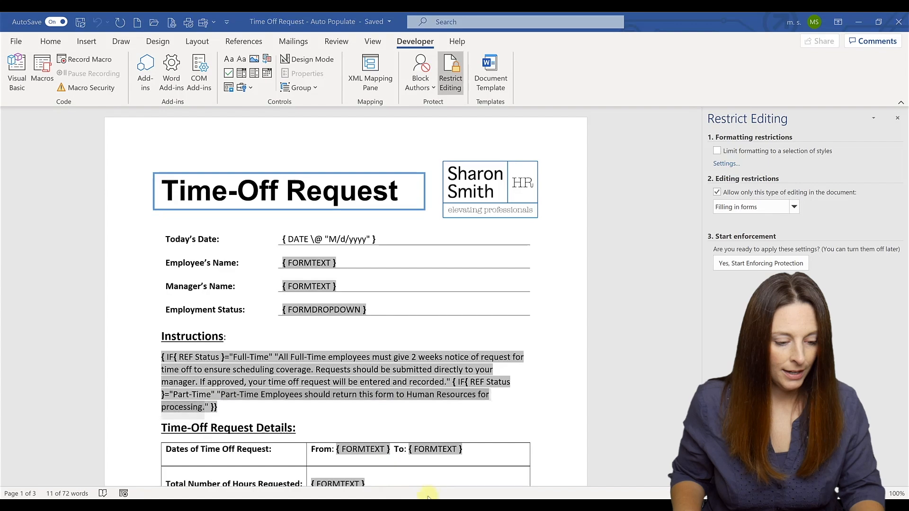
click(460, 473)
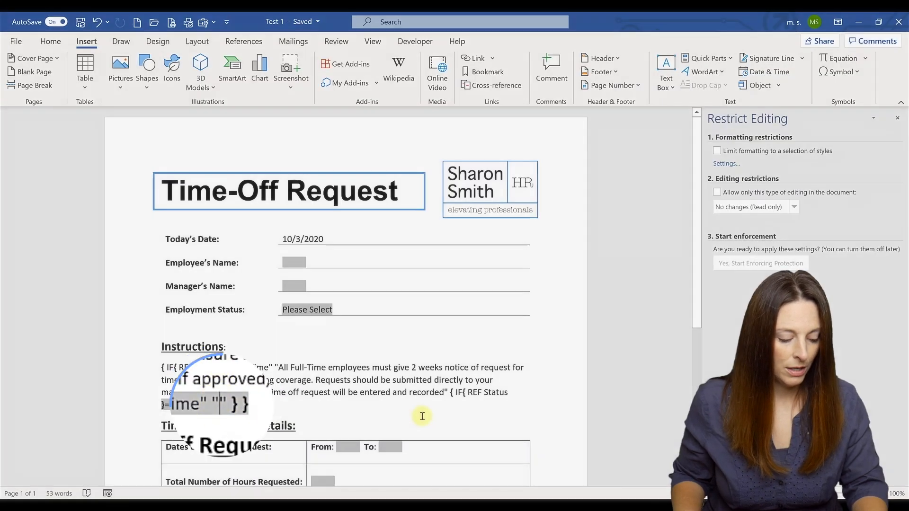
Step: Paste the Part-Time Human Resources sentence into the nested IF field's empty quotes
key(ctrl+v)
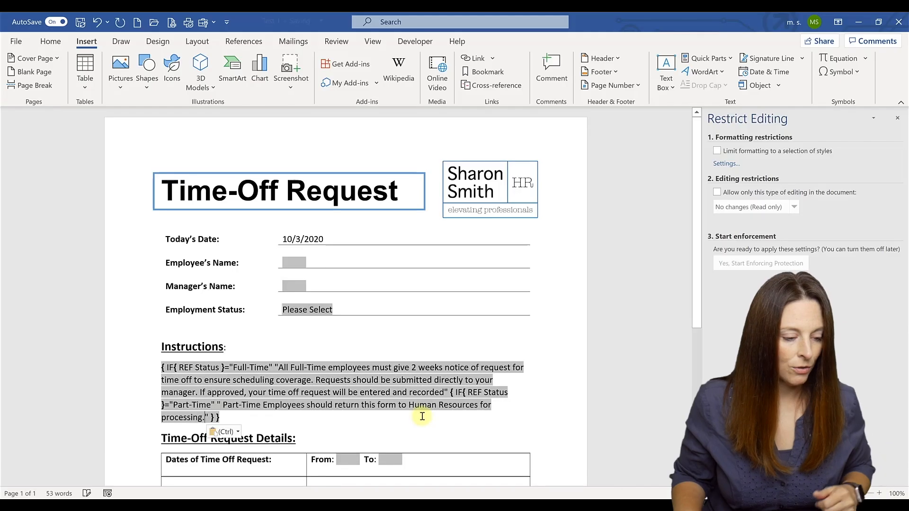
click(259, 422)
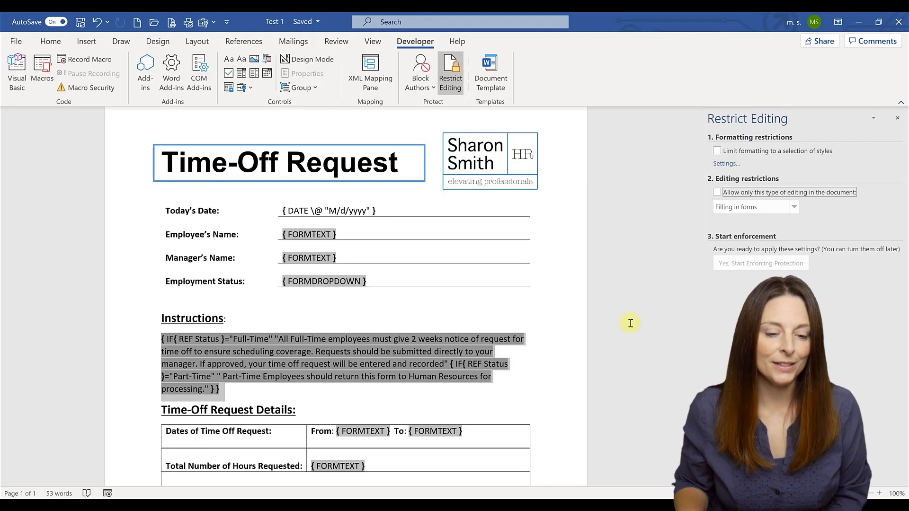
Step: Restrict editing to Filling in forms and start enforcing the protection
click(716, 192)
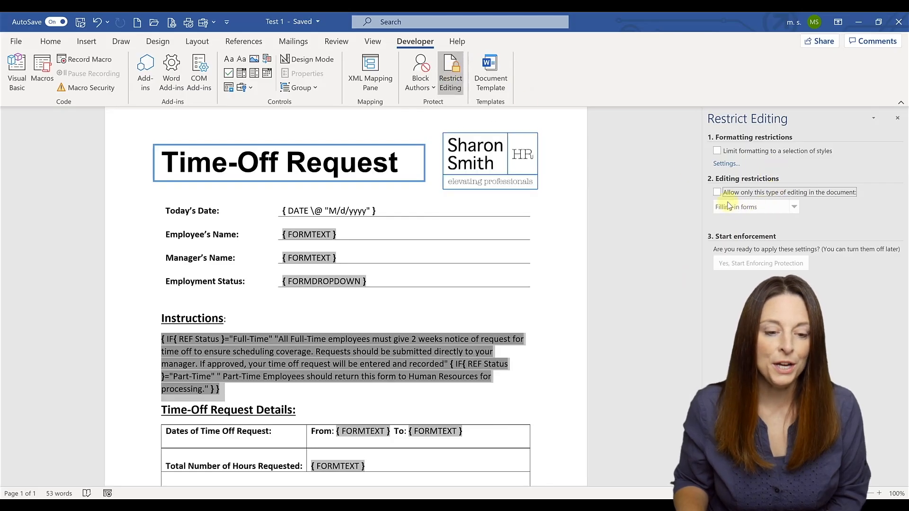
click(717, 191)
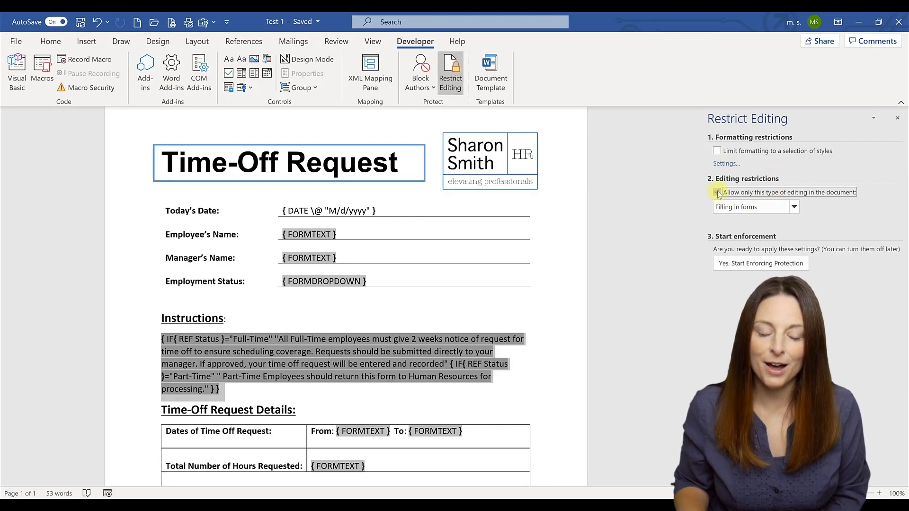
click(767, 208)
click(778, 237)
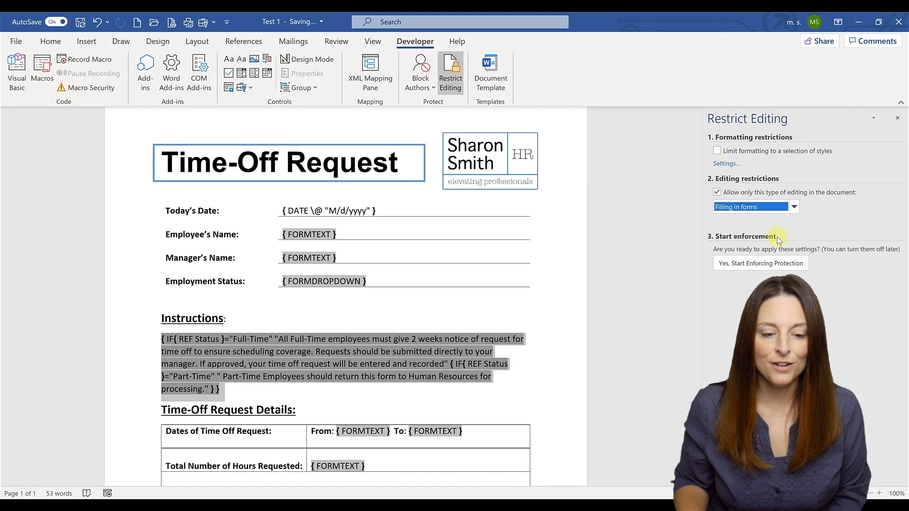
click(756, 265)
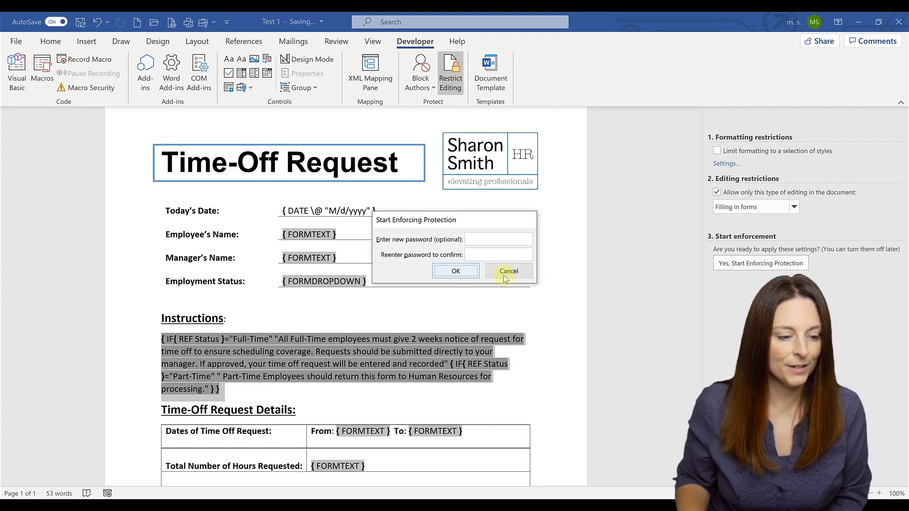
key(Return)
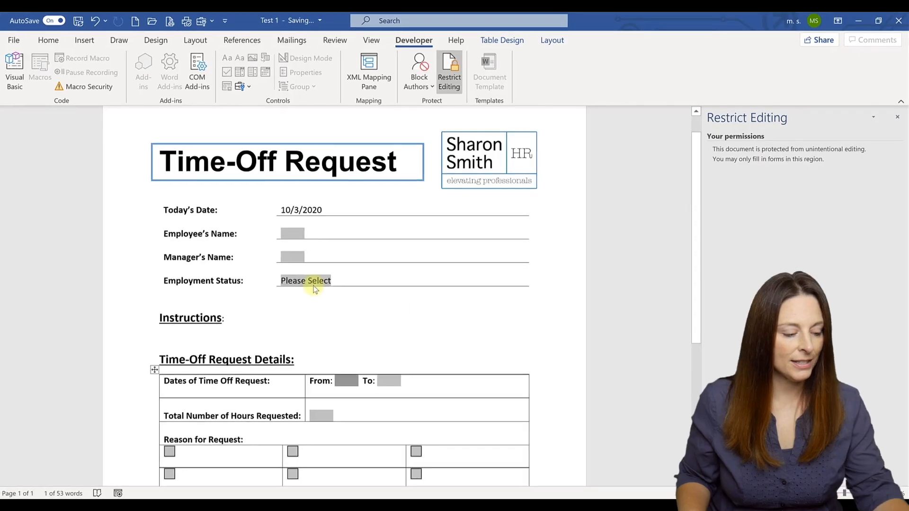
Step: Set Employment Status to Full-Time, then Part-Time, confirming the Instructions switch to the Part-Time sentence
click(314, 283)
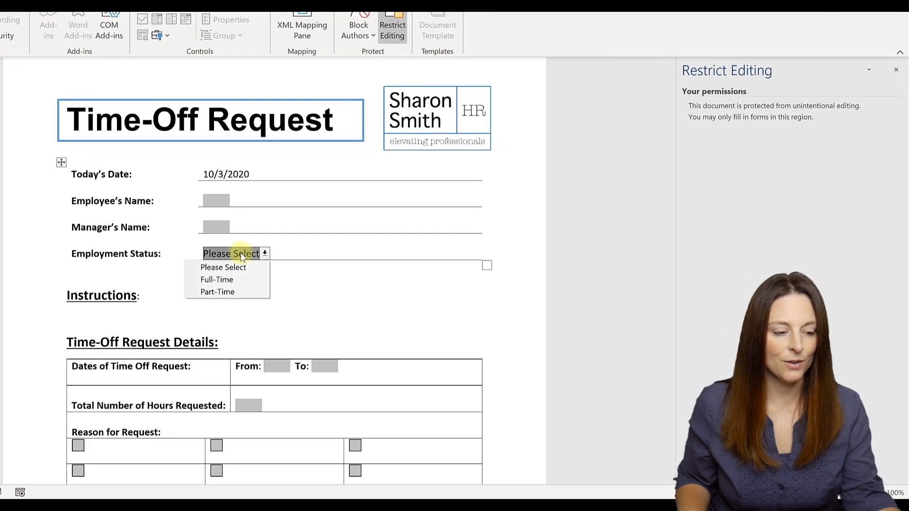
click(242, 281)
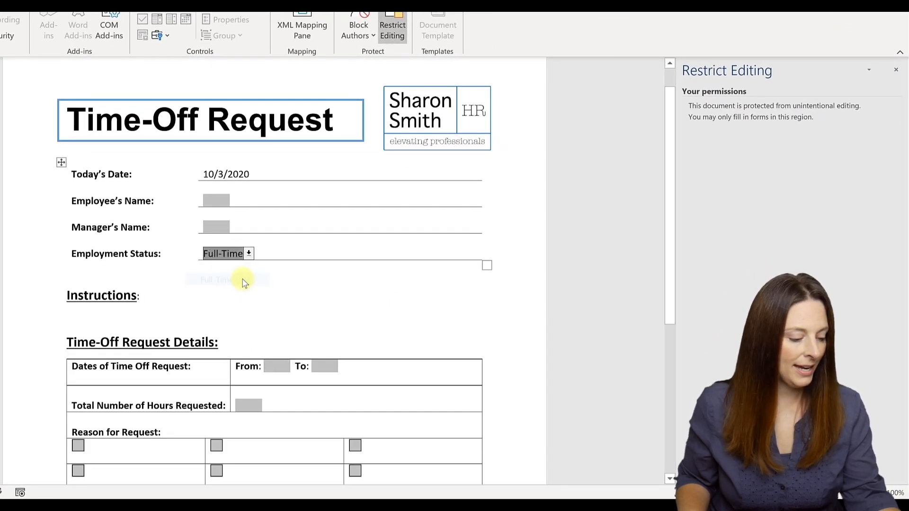
key(Tab)
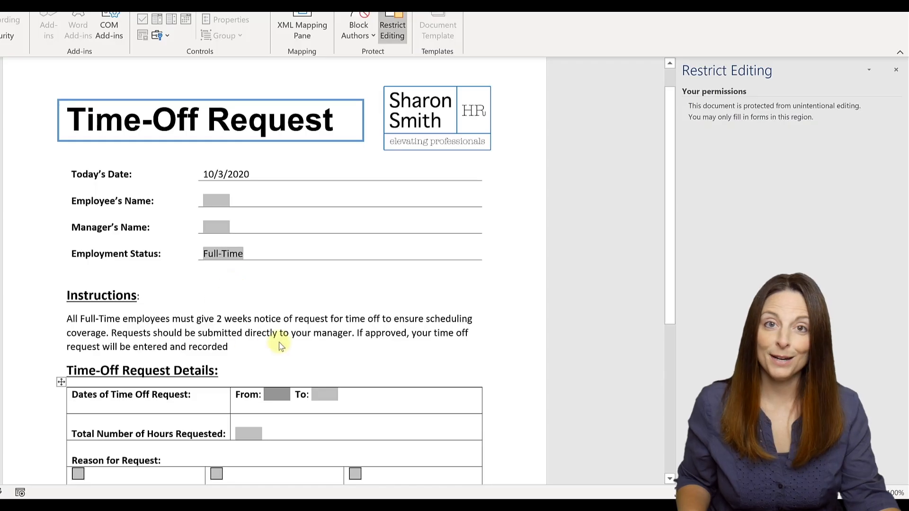
click(236, 254)
click(228, 290)
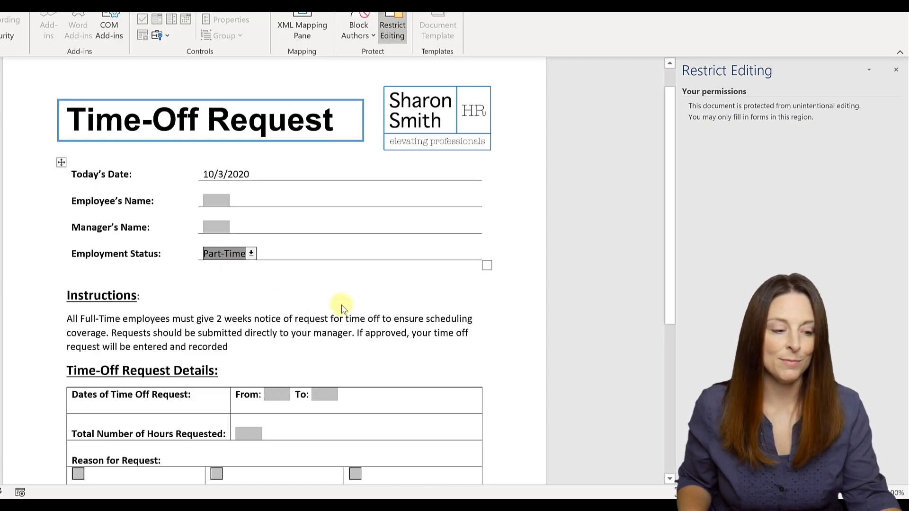
key(Tab)
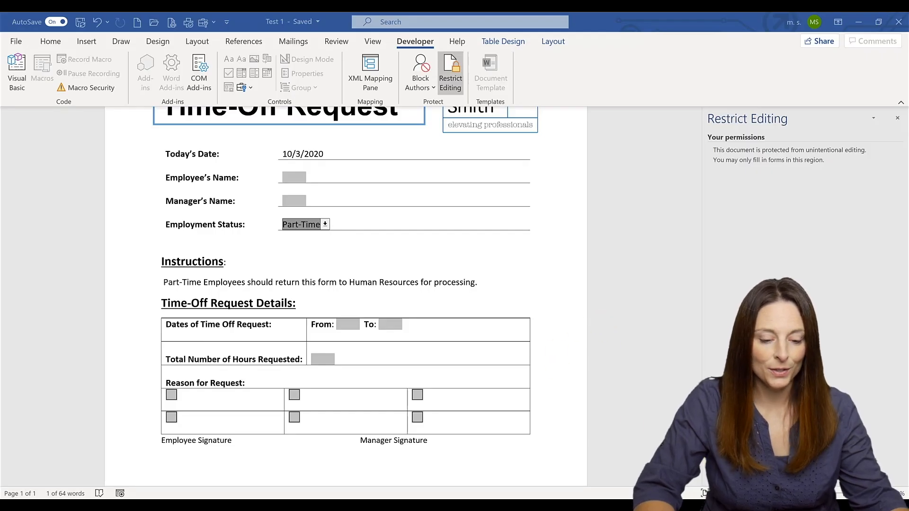
Step: Stop protection and reset the Employment Status dropdown back to Please Select
click(739, 474)
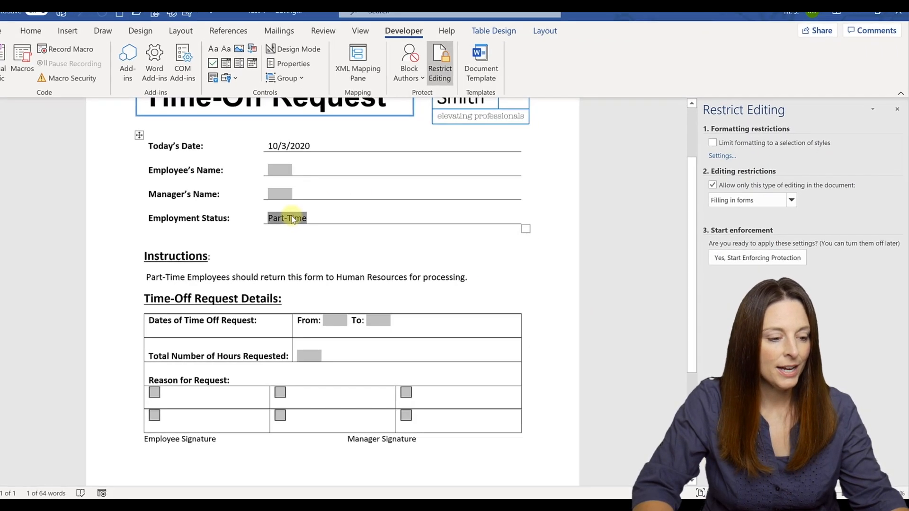
double_click(292, 219)
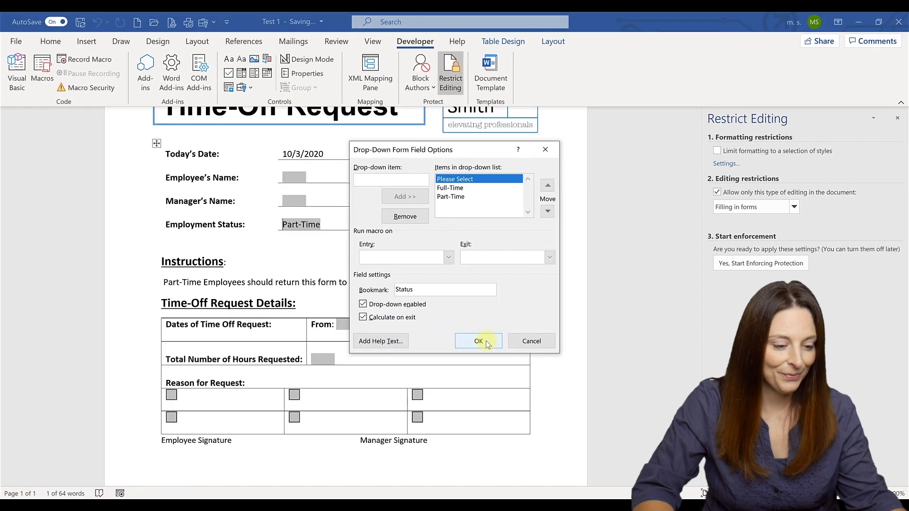
click(300, 275)
click(478, 340)
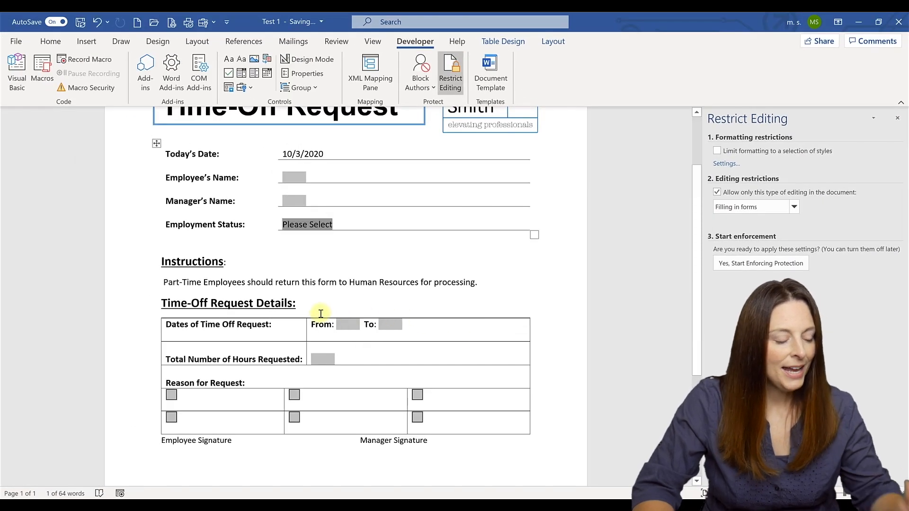
click(229, 403)
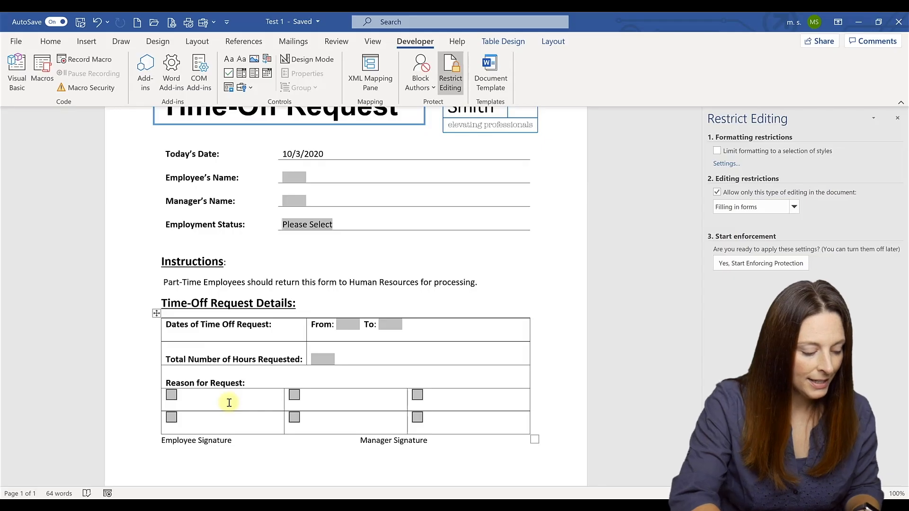
Step: After the first checkbox, build { IF { REF Status }="Full-Time" "Vacation" }
key(ctrl+F9)
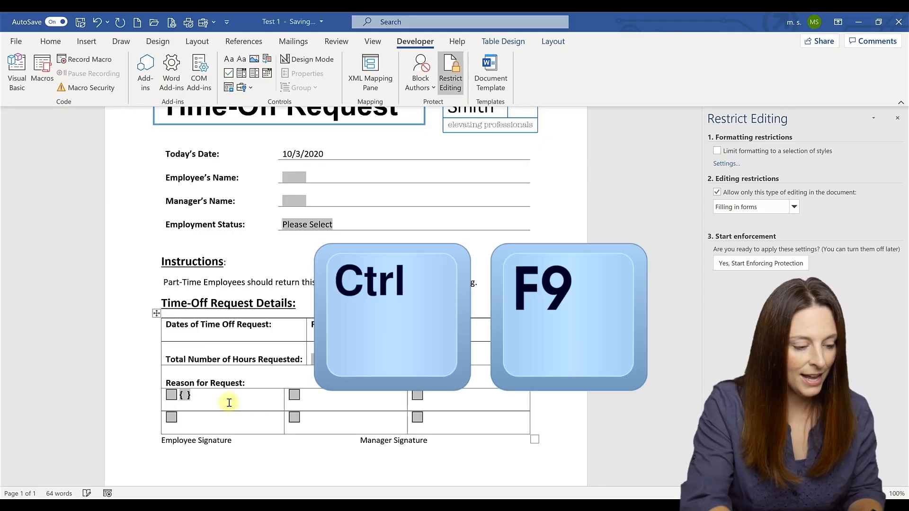
text(IF)
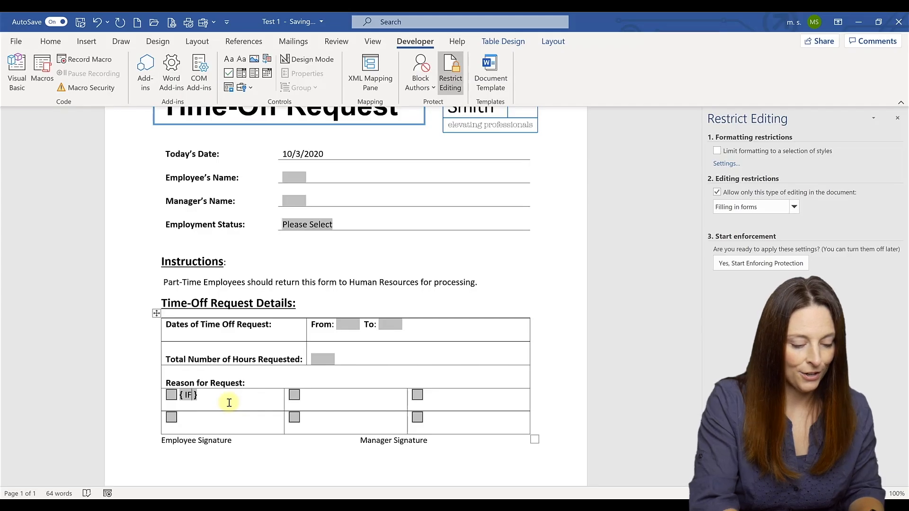
key(ctrl+F9)
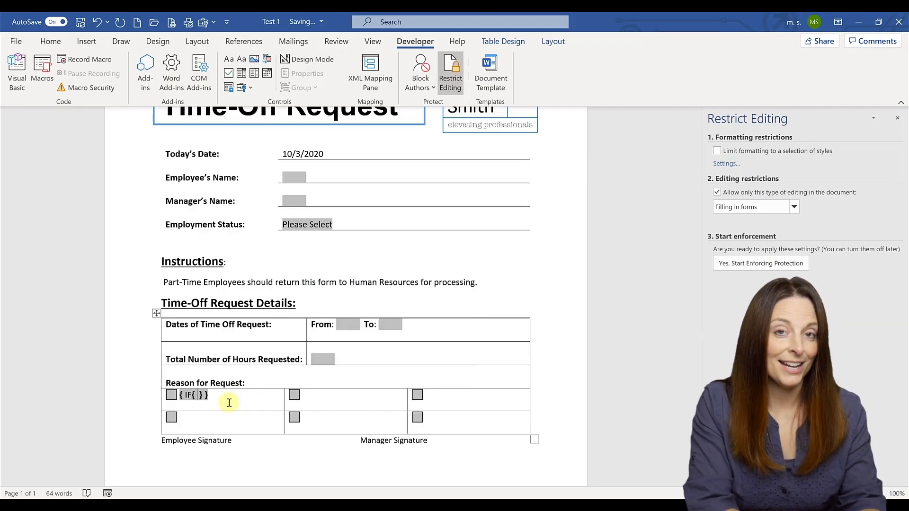
text(REF Stat)
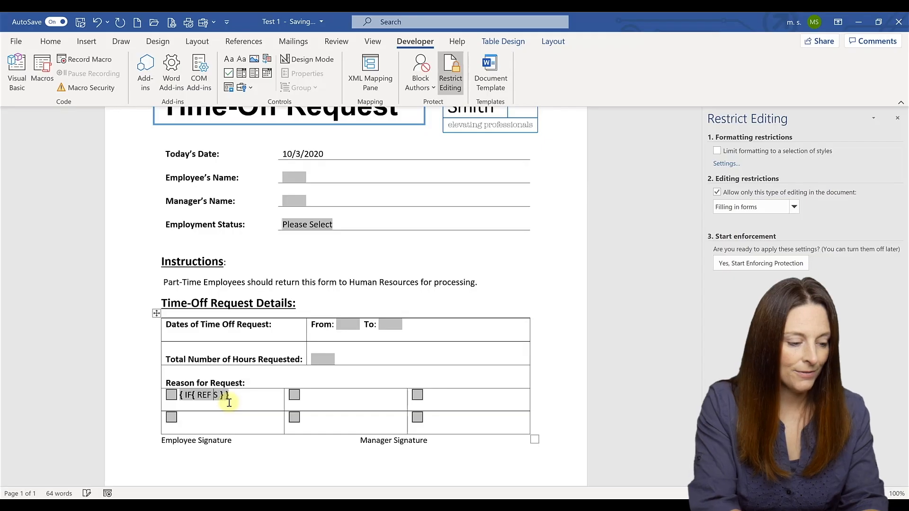
text(us })
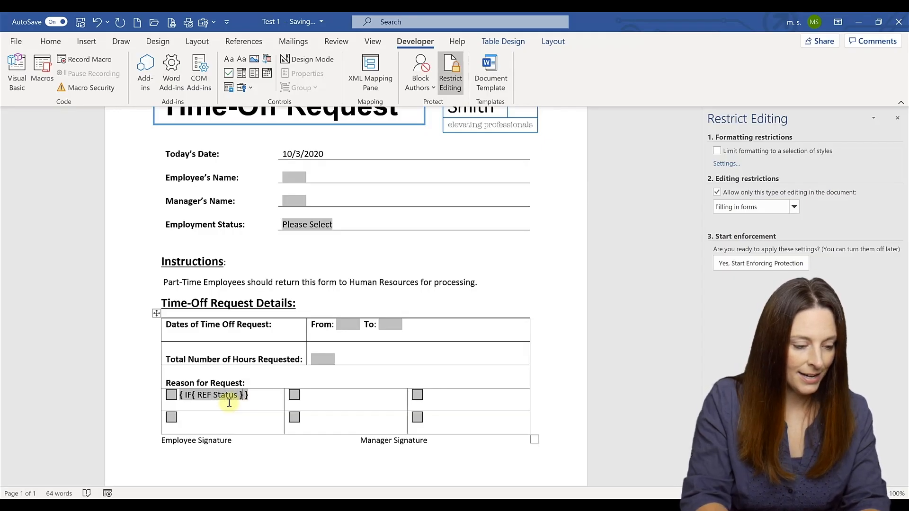
text(=")
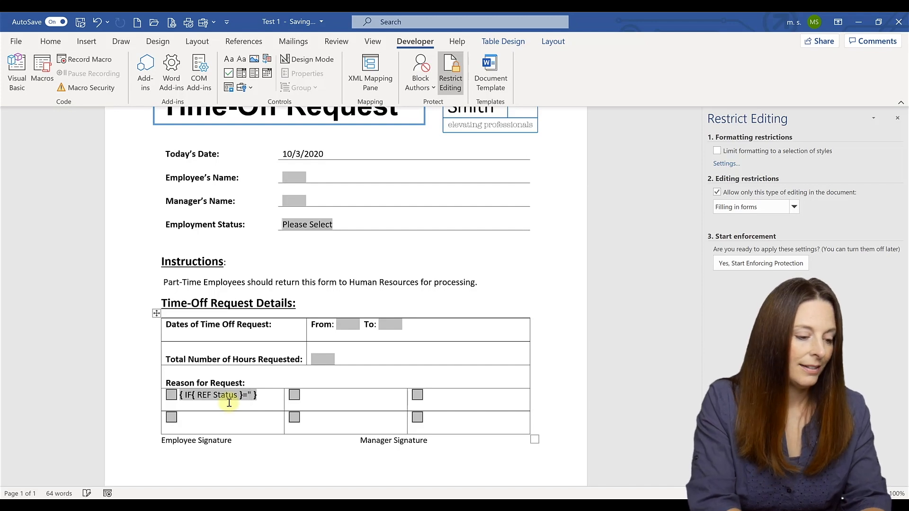
text(Full-)
text(Time)
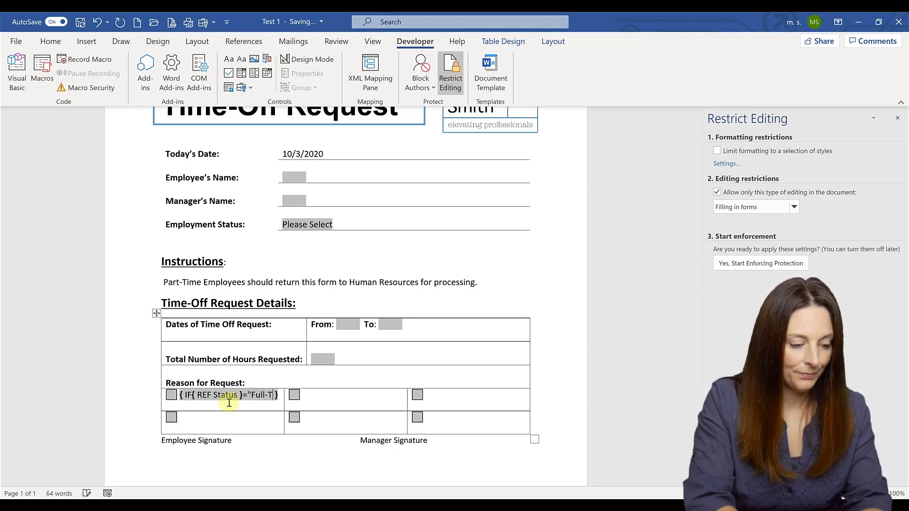
text(" )
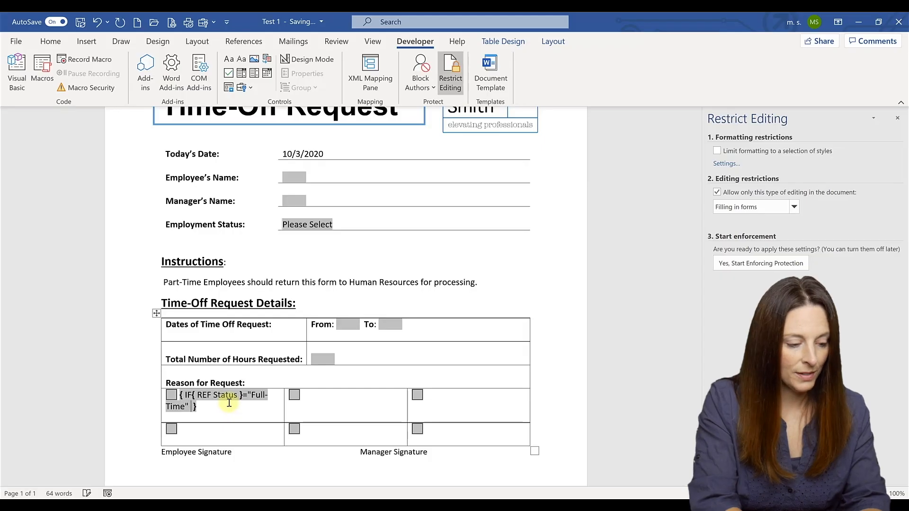
text("")
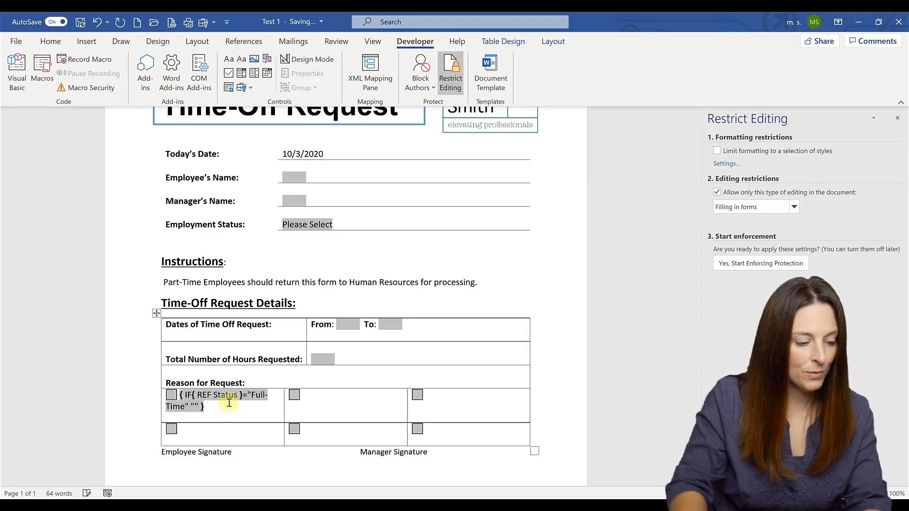
key(Left)
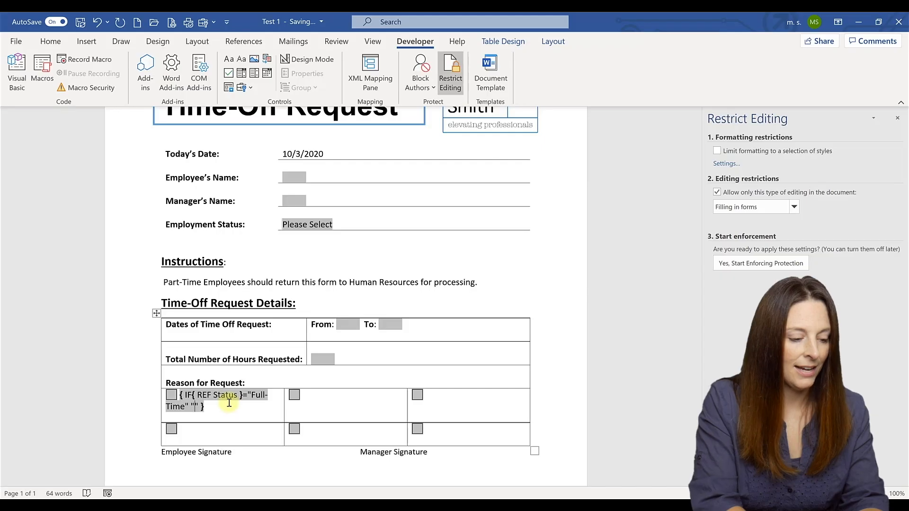
text(Vacation)
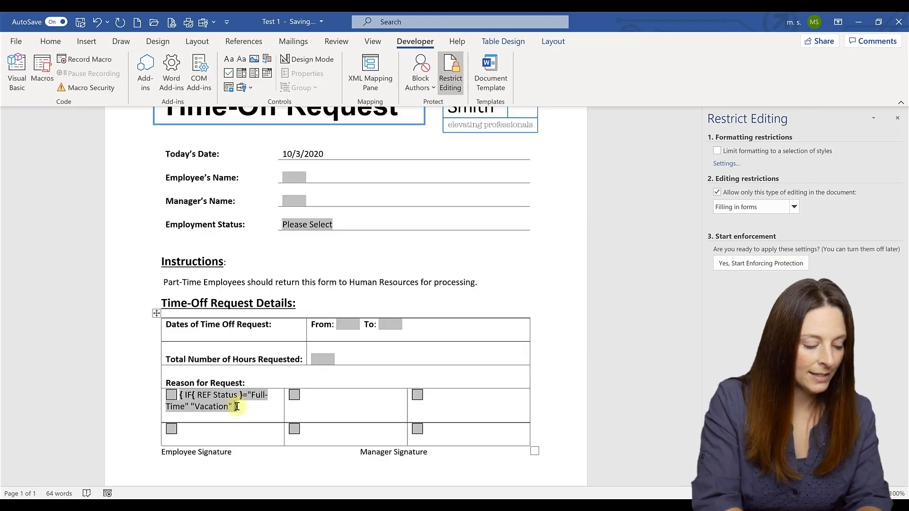
Step: Nest { IF { REF Status }="Part-Time" "Jury Duty" } after Vacation
key(ctrl+F9)
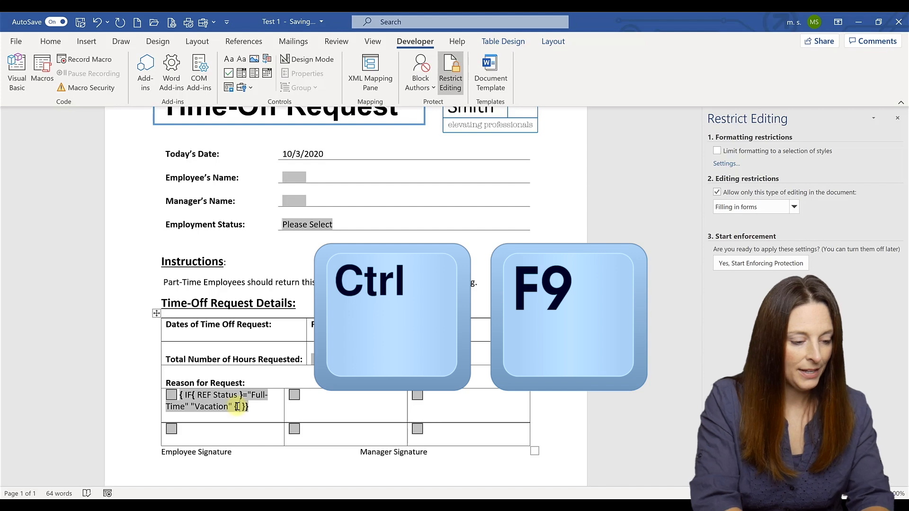
text(IF)
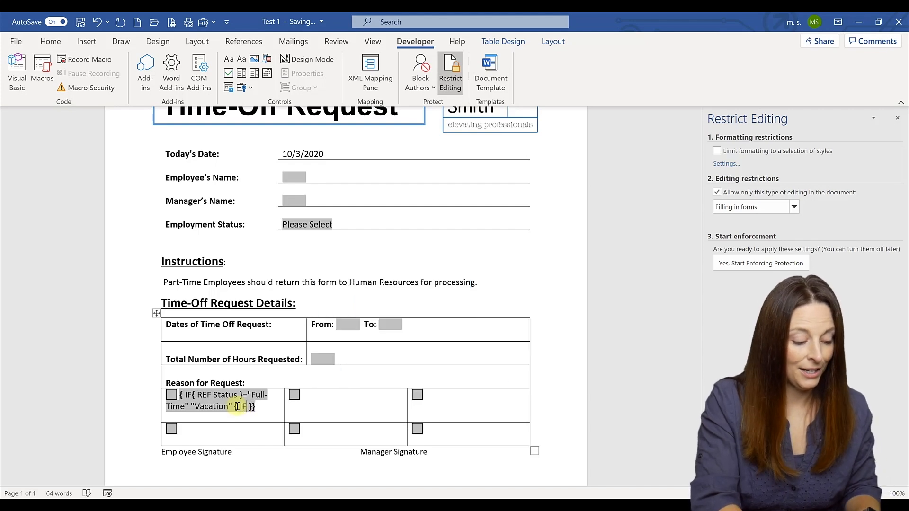
key(ctrl+F9)
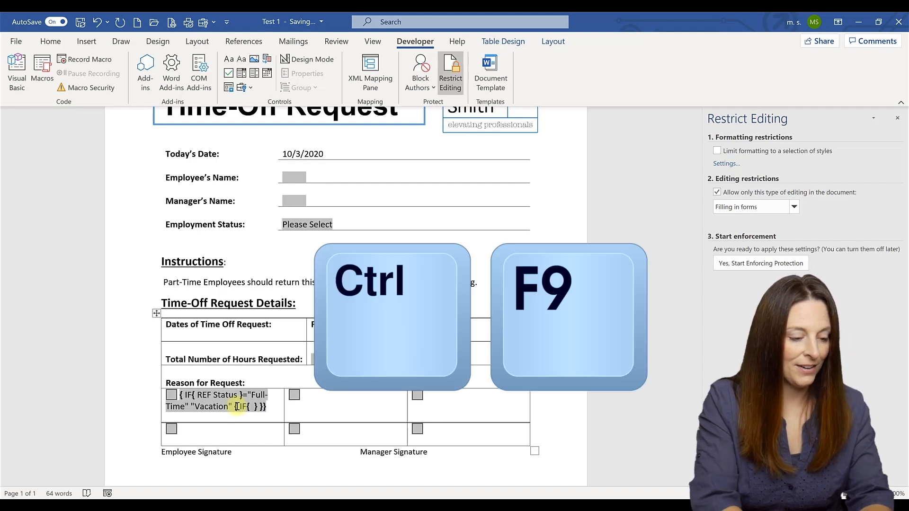
text(REF )
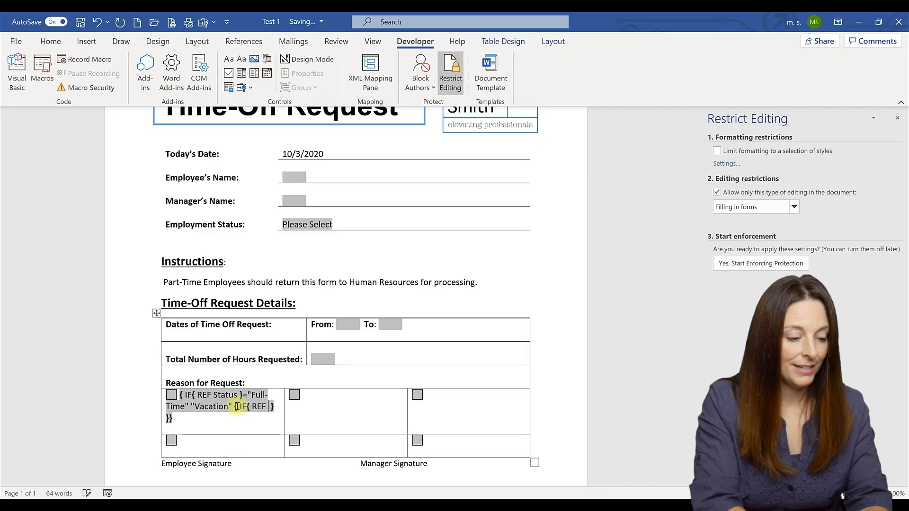
text(Status)
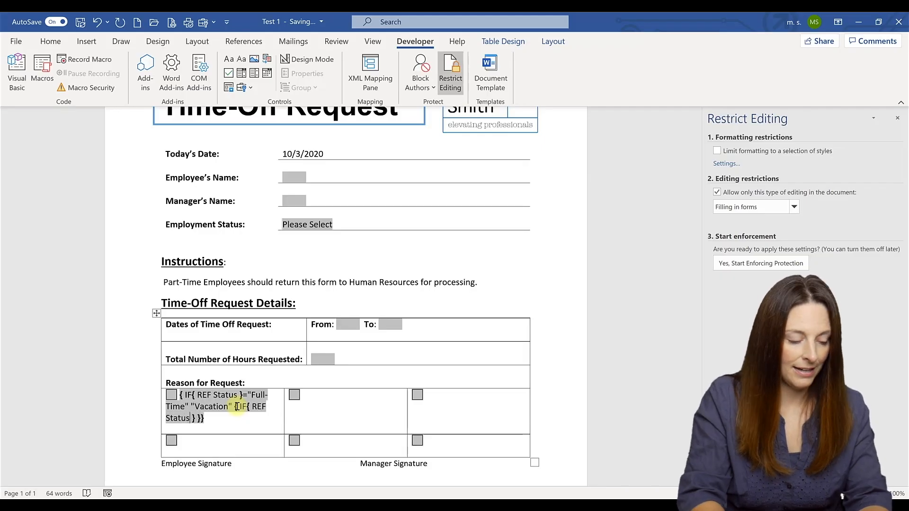
key(Right)
key(Right)
text(=)
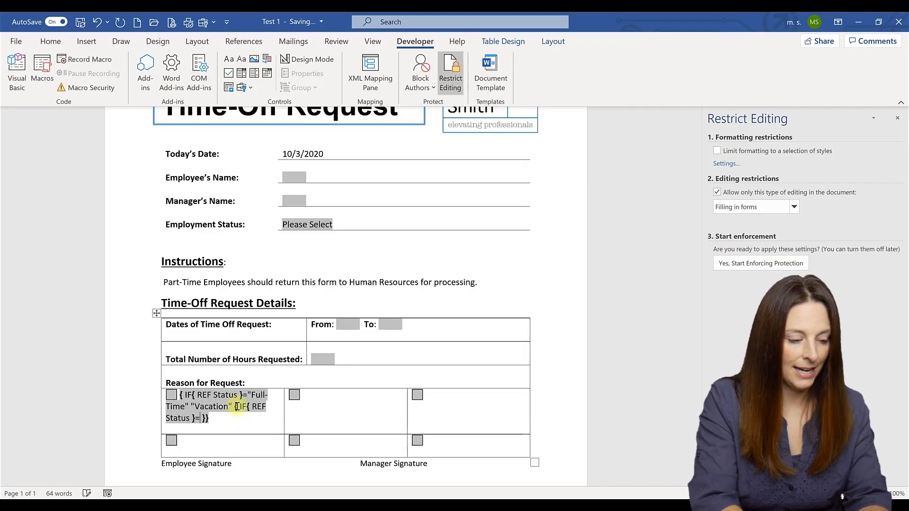
text(")
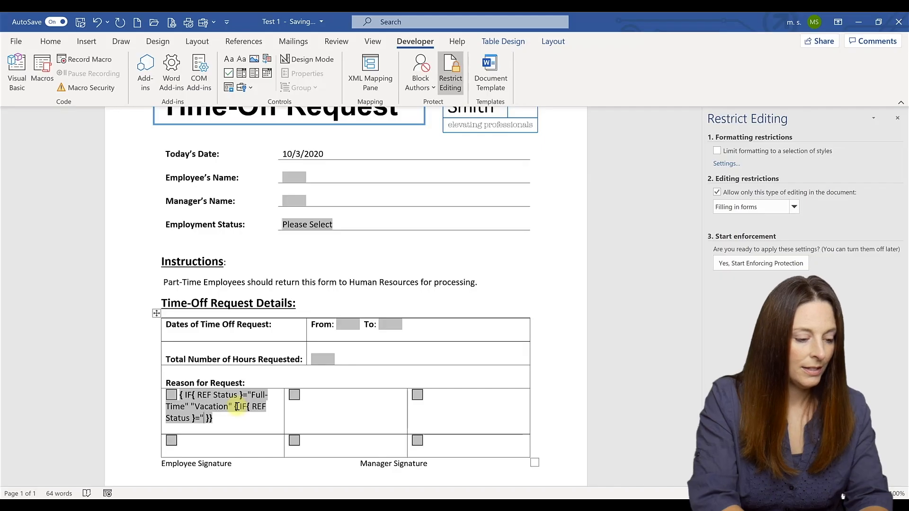
text(Part-T)
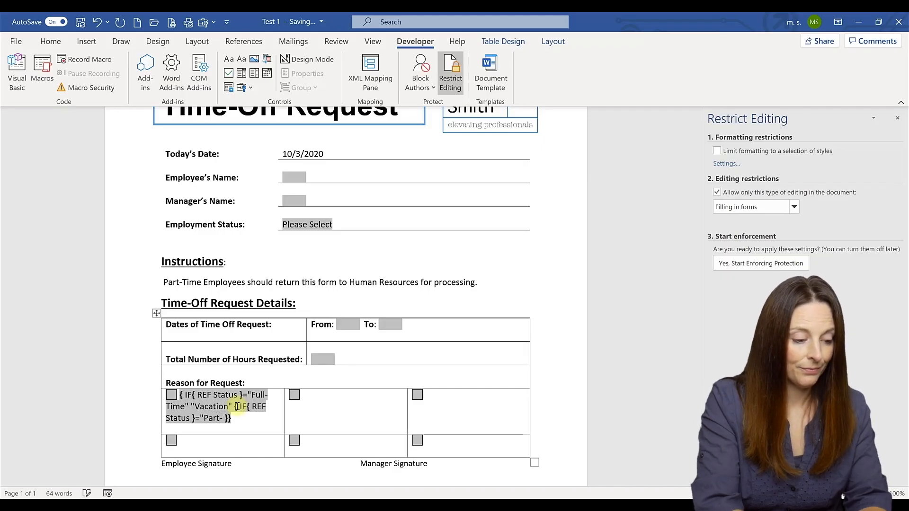
text(ime)
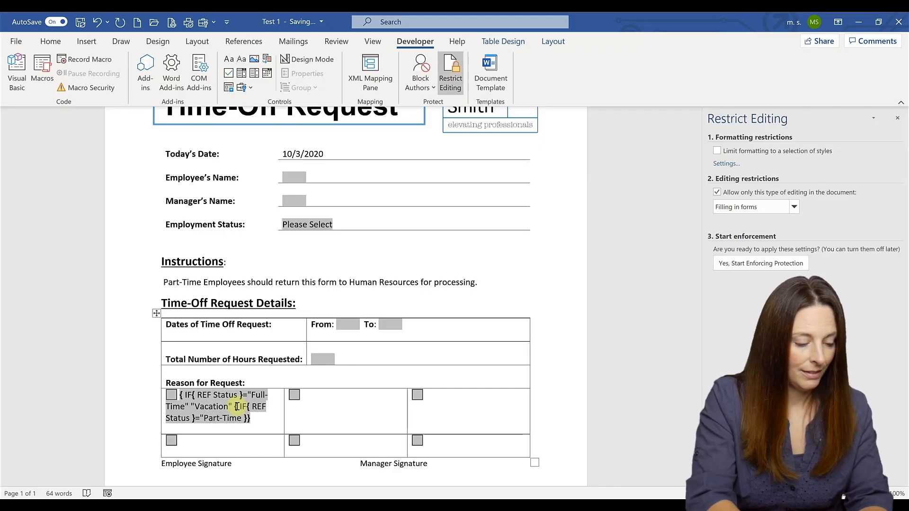
text(" "")
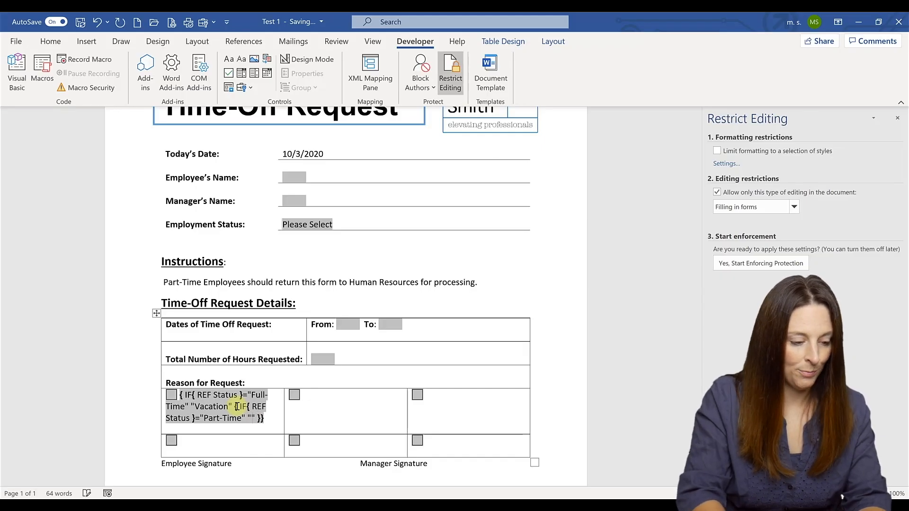
key(Left)
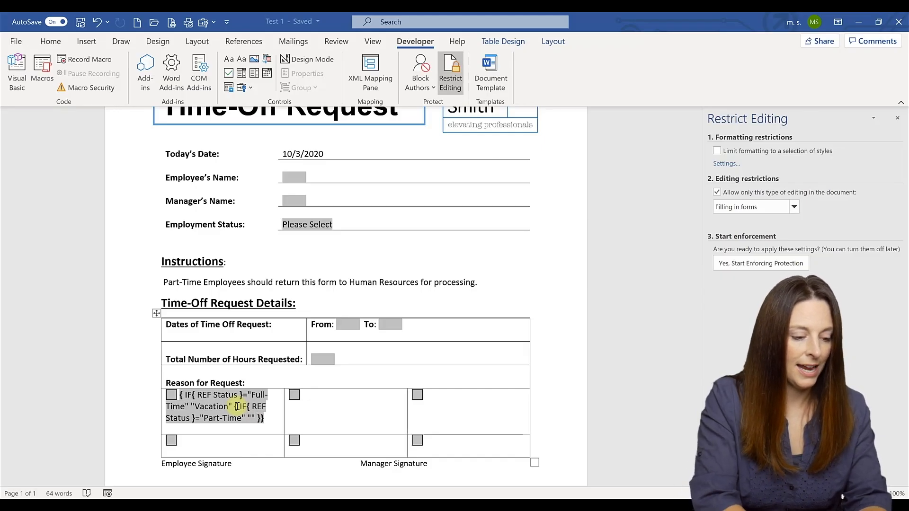
text(Jury )
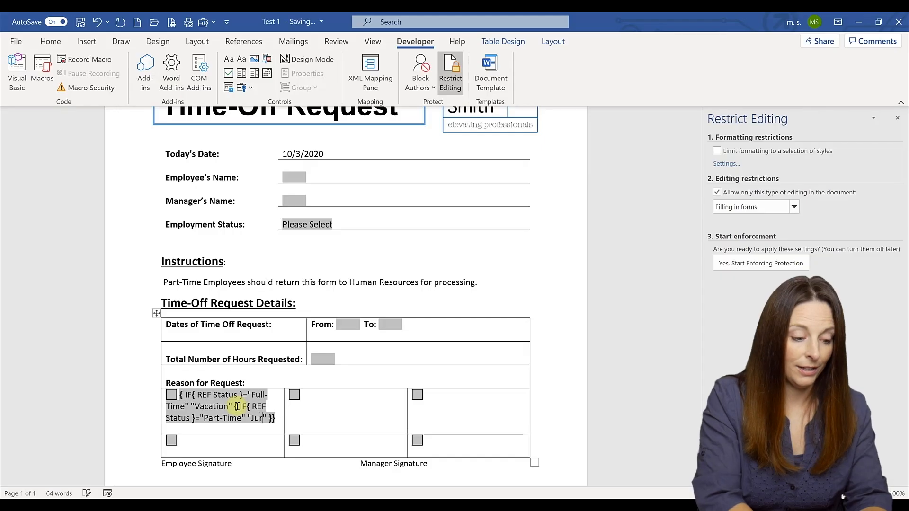
text(Duty)
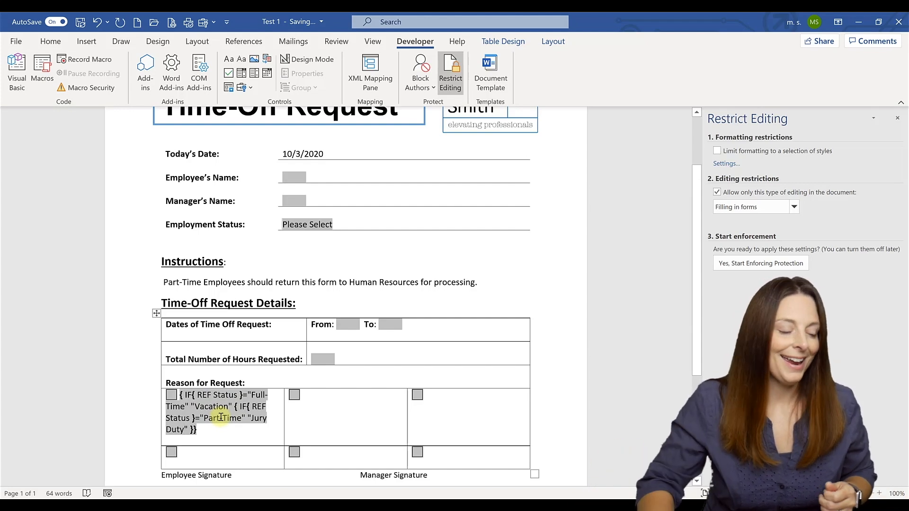
mouse_move(388, 496)
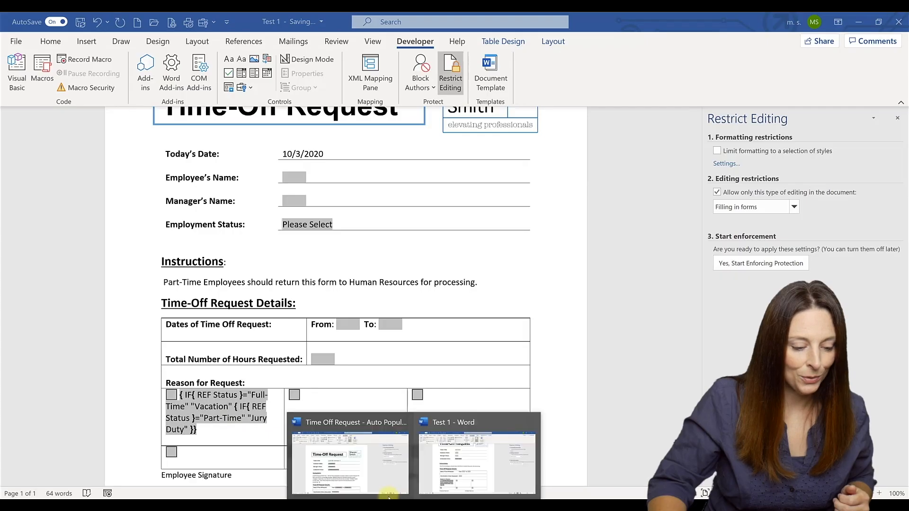
click(364, 473)
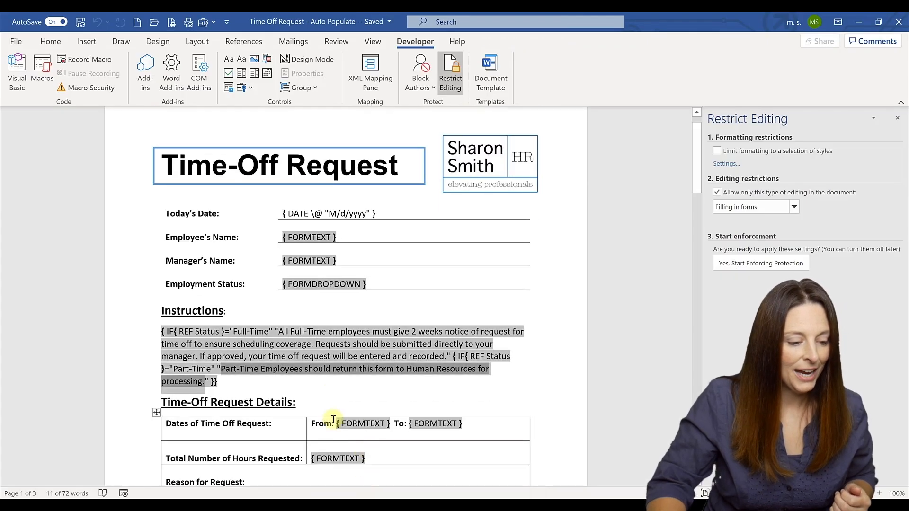
scroll(333, 419, down, 5)
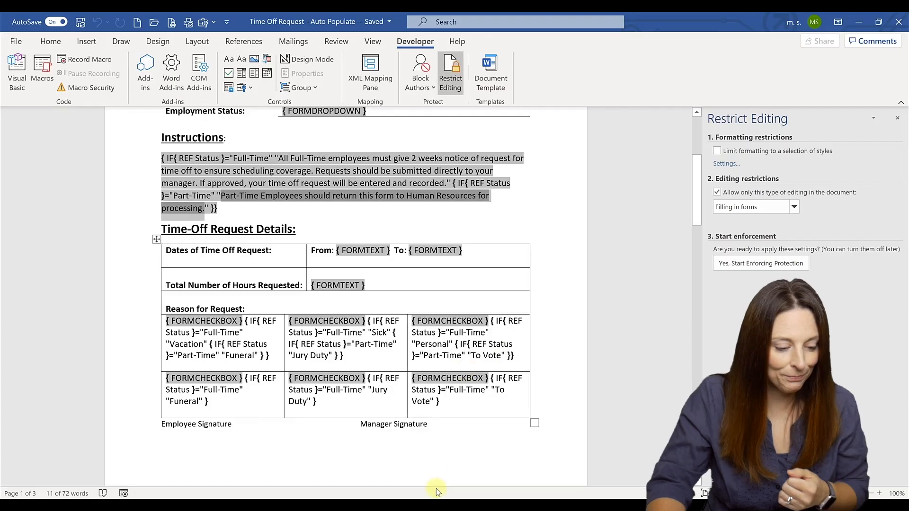
mouse_move(421, 480)
click(450, 461)
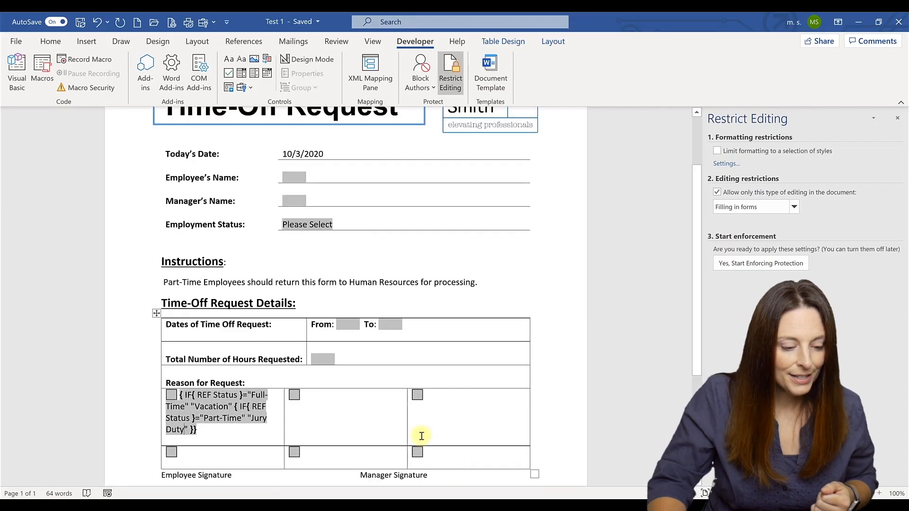
scroll(418, 431, down, 3)
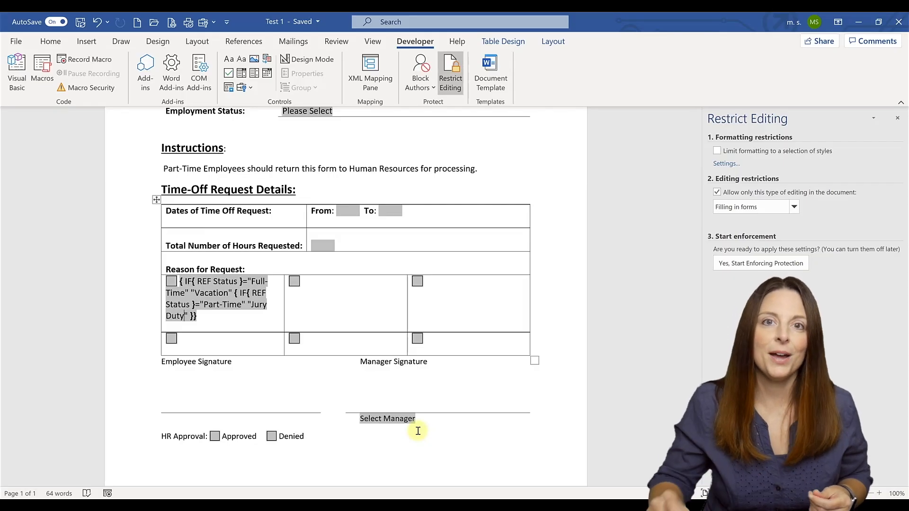
click(379, 397)
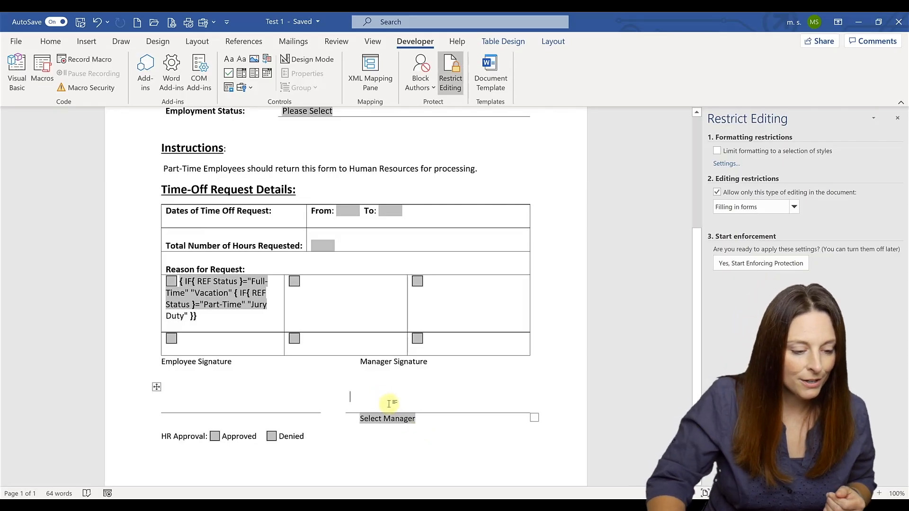
double_click(393, 420)
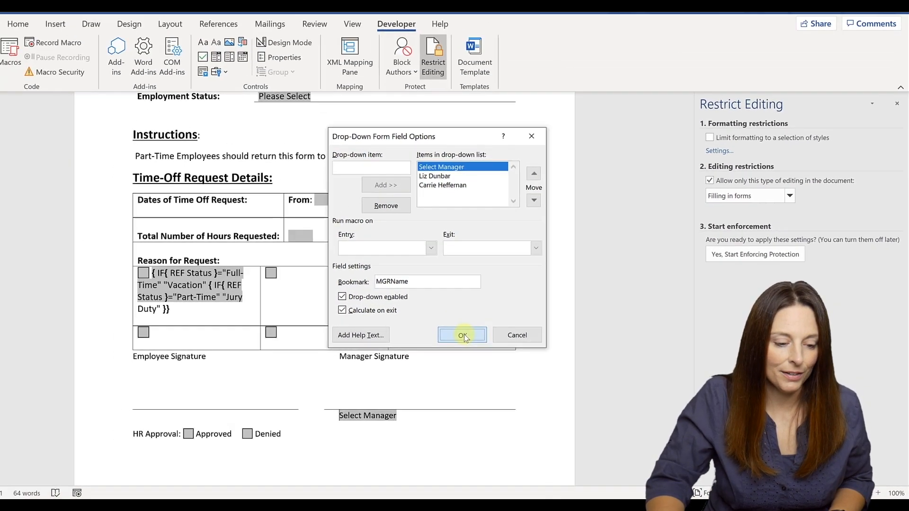
click(462, 335)
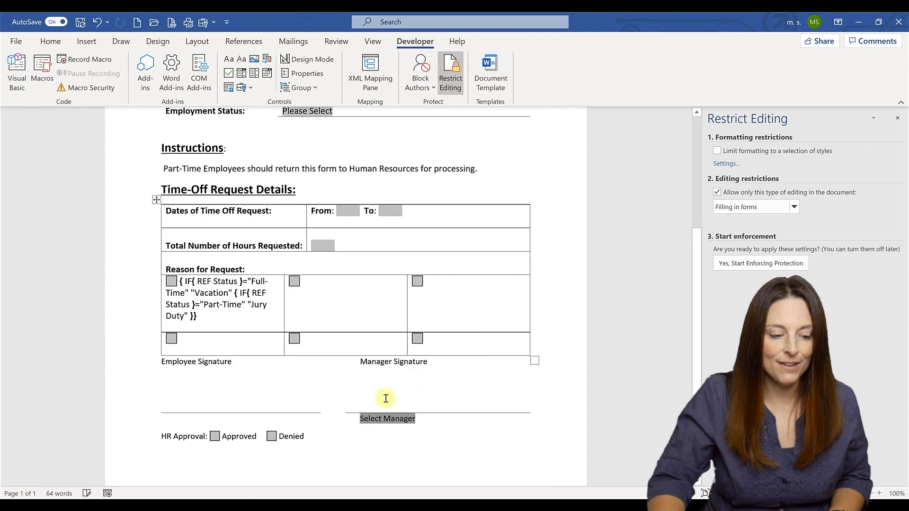
click(403, 403)
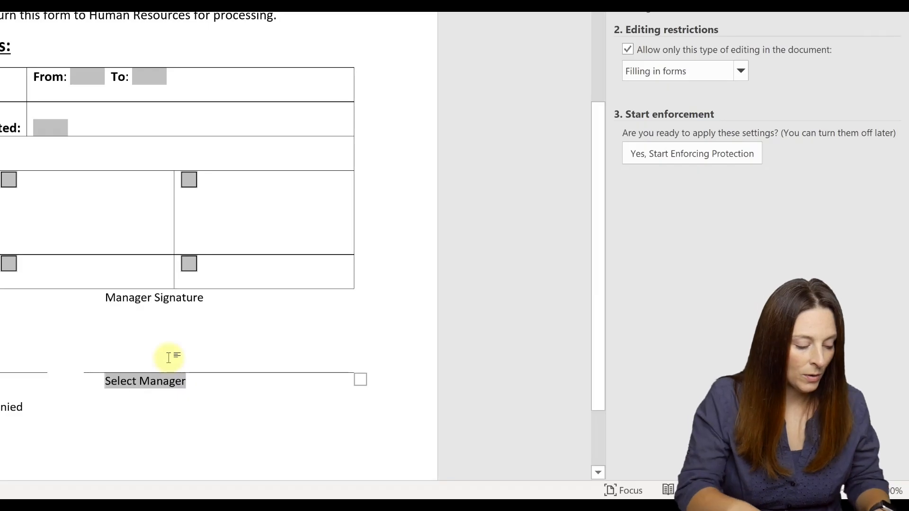
Step: Above Select Manager, build an IF field comparing REF MGRName to the first manager's name, empty result quotes
key(ctrl+F9)
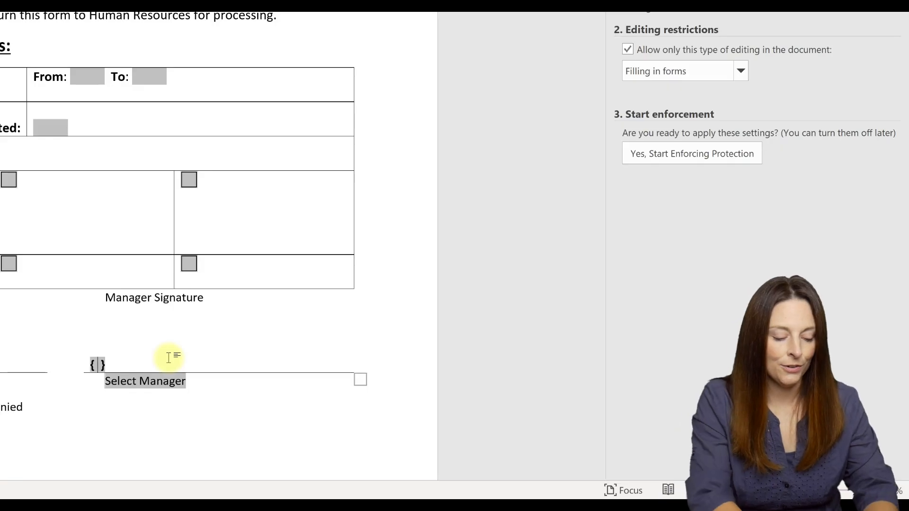
text(IF)
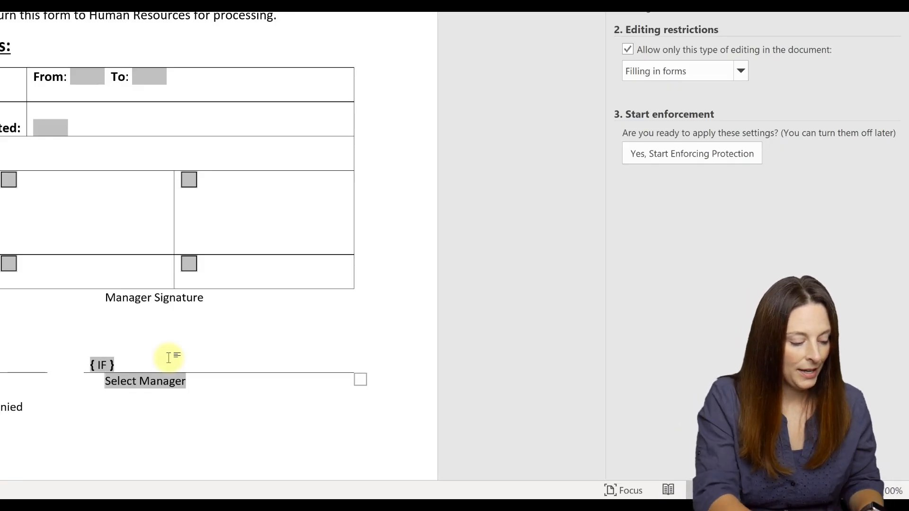
key(ctrl+F9)
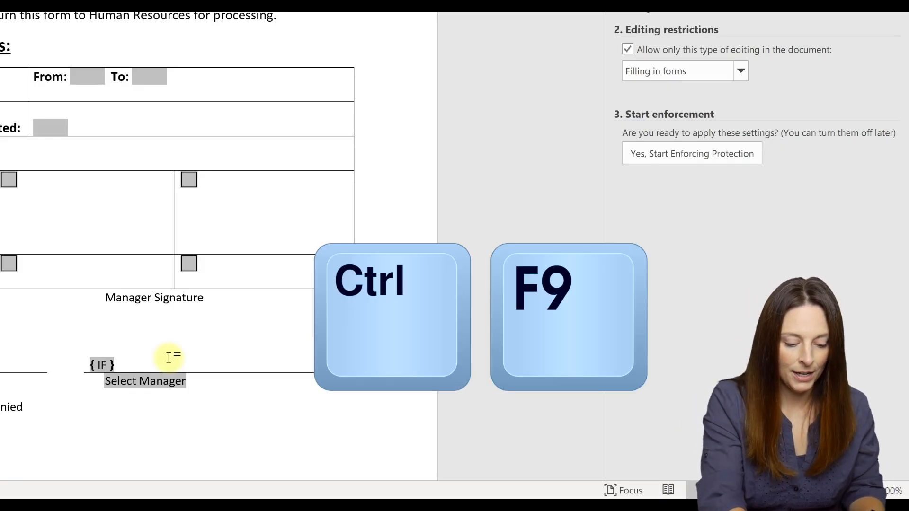
key(ctrl+F9)
text(REF)
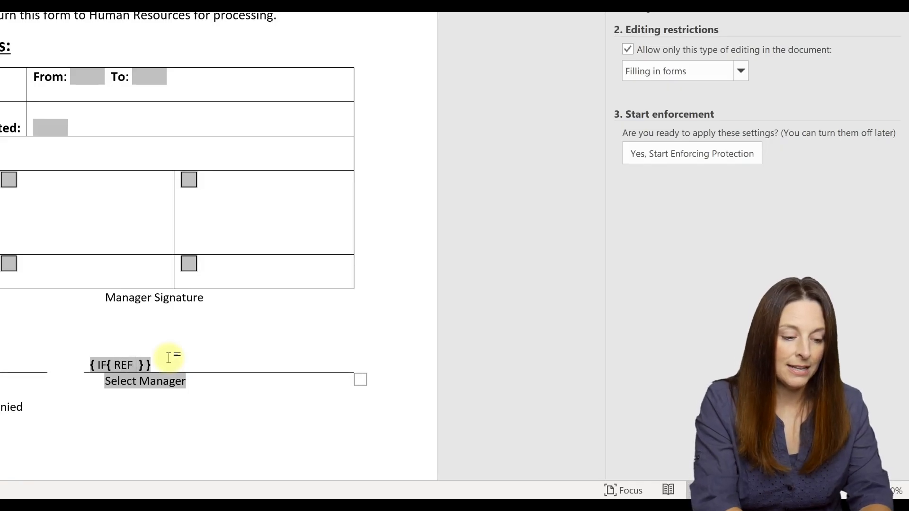
text( MGRName)
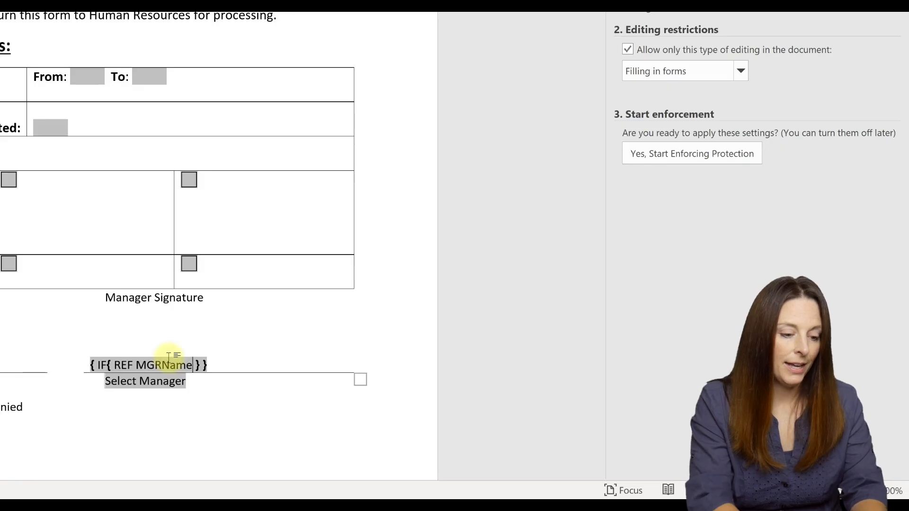
key(Right)
key(Right)
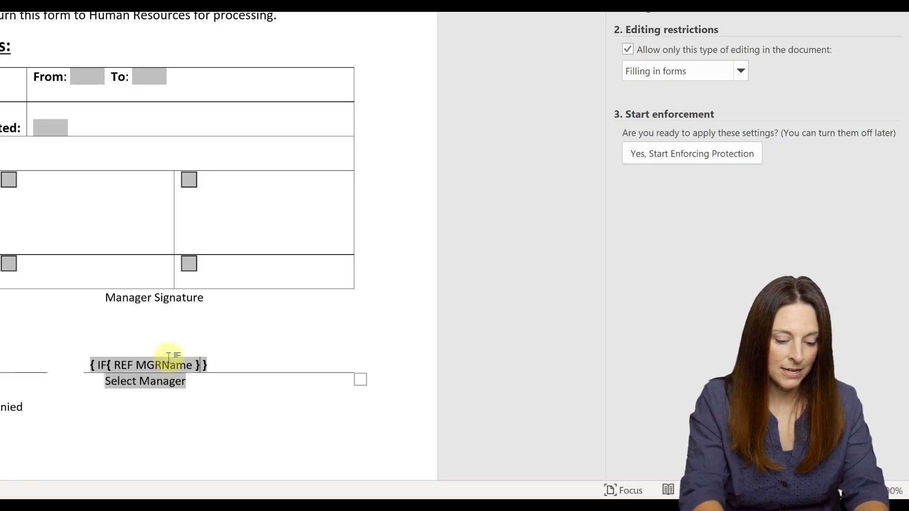
text(=")
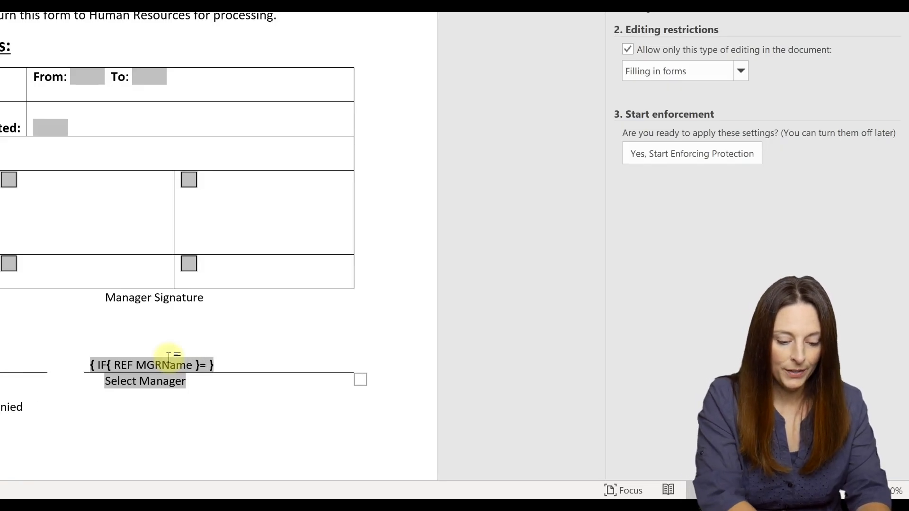
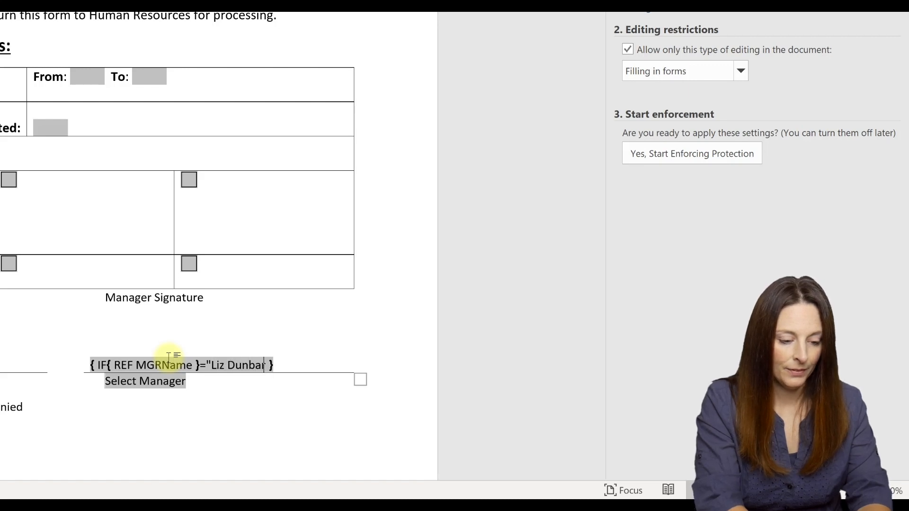
text(")
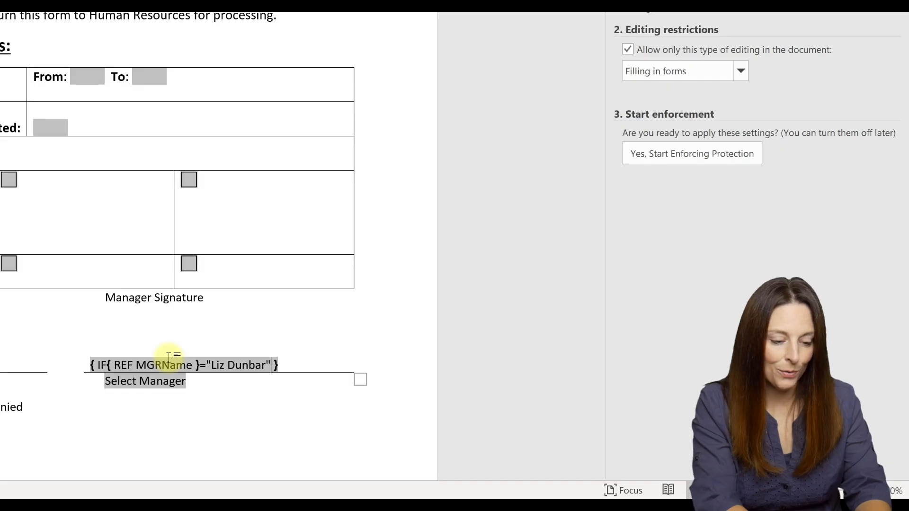
text( "")
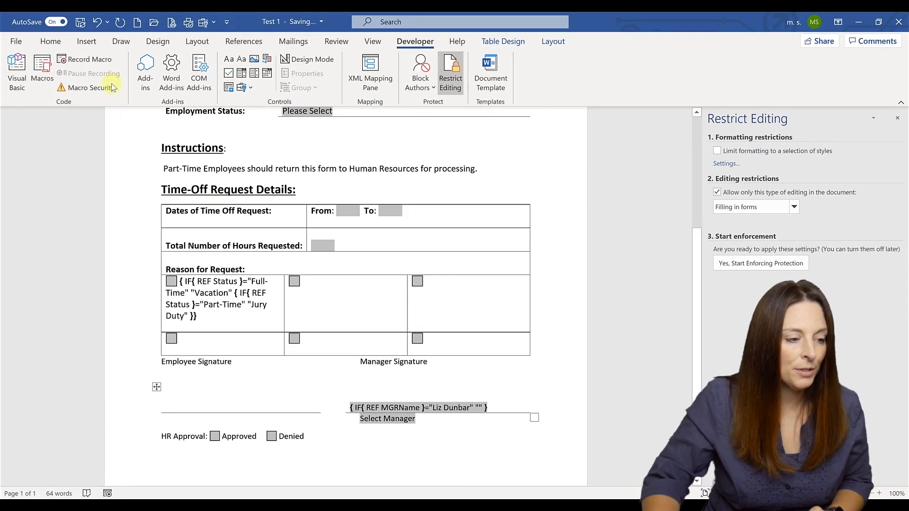
Step: Insert the Signature 3 transparent picture into the manager IF field's result
click(87, 41)
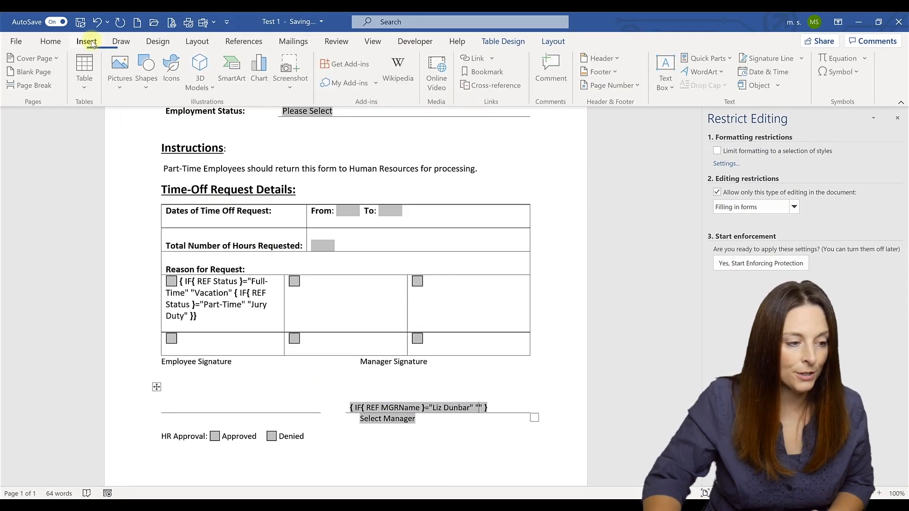
click(123, 87)
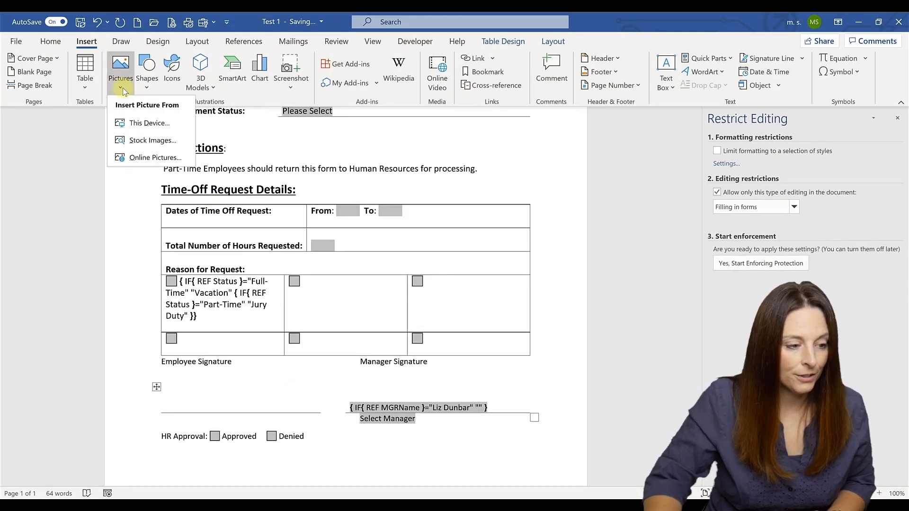
click(157, 123)
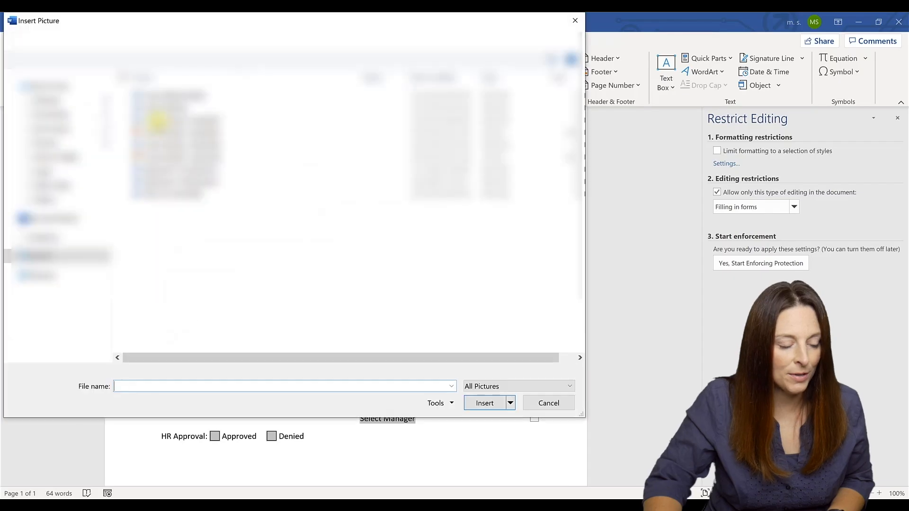
click(193, 168)
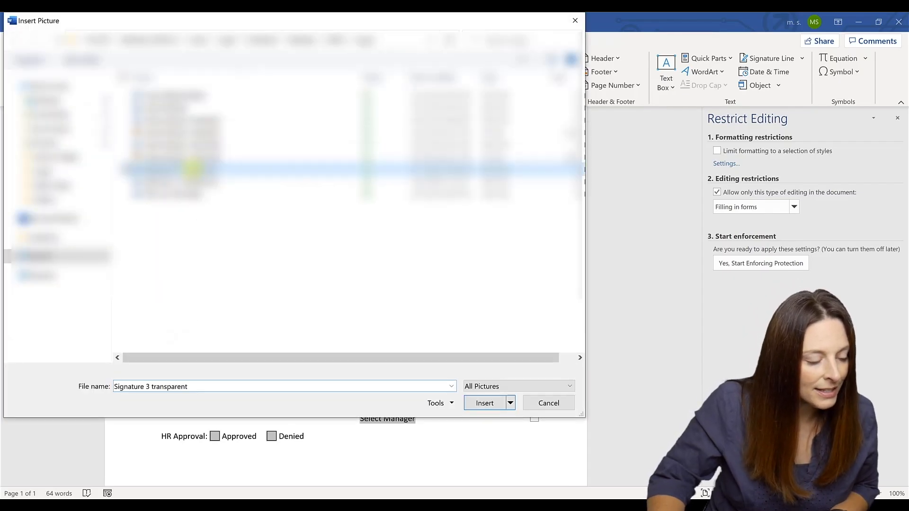
click(481, 404)
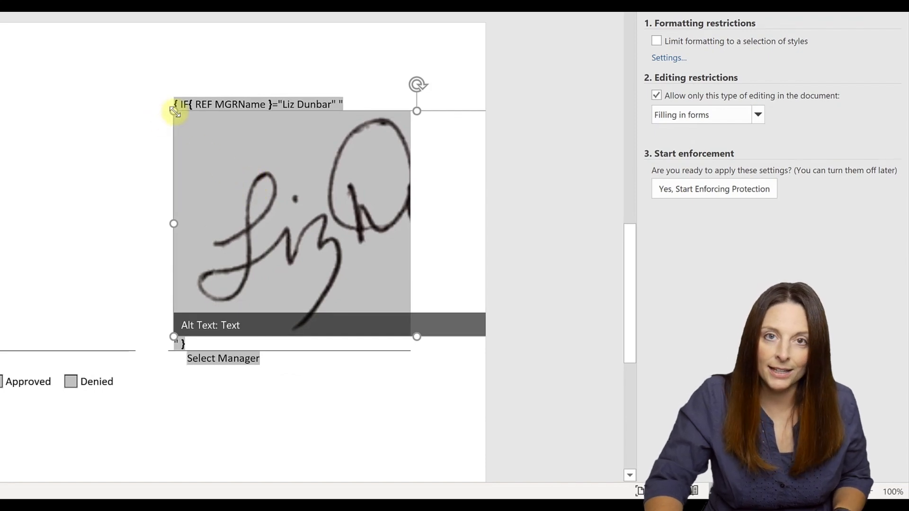
Step: Shrink and slightly rotate the signature picture to sit on the signature line
mouse_move(175, 109)
mouse_down()
mouse_move(247, 174)
mouse_move(437, 232)
mouse_move(365, 203)
mouse_move(320, 162)
mouse_up()
scroll(274, 107, down, 3)
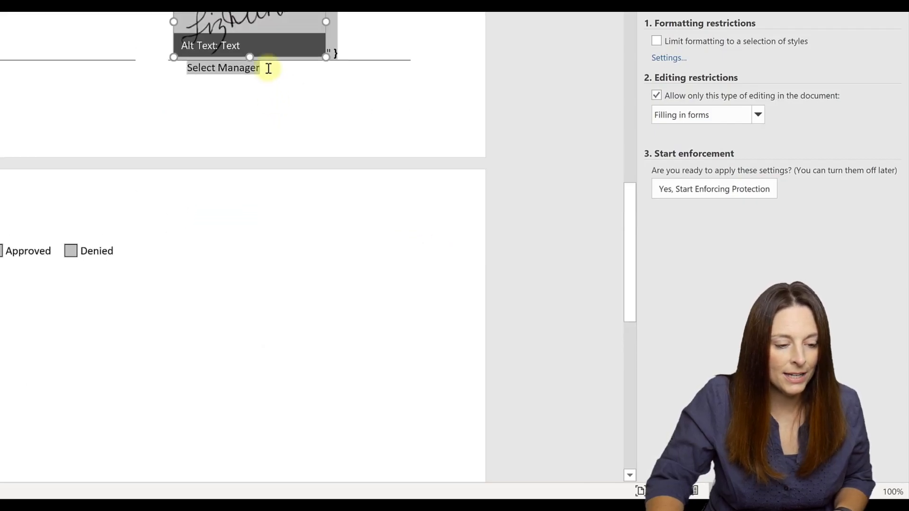
scroll(255, 43, up, 4)
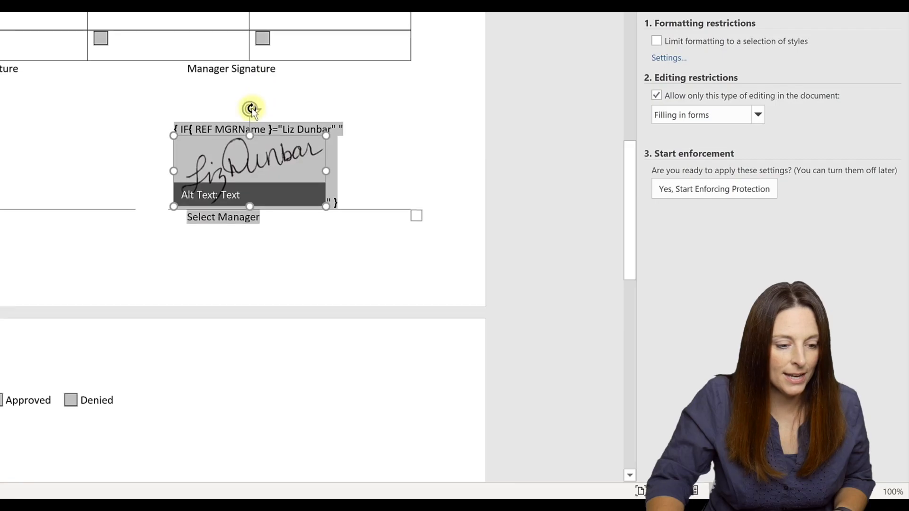
drag(252, 105, 264, 115)
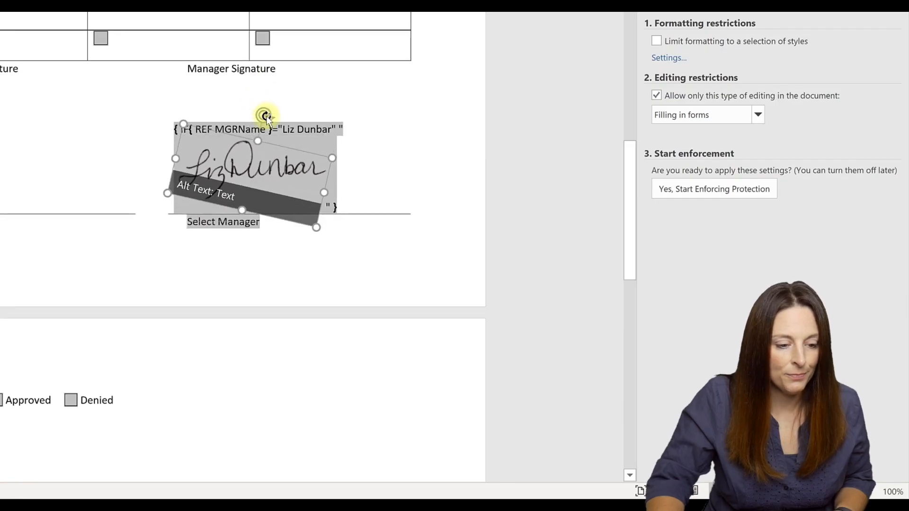
drag(312, 221, 290, 201)
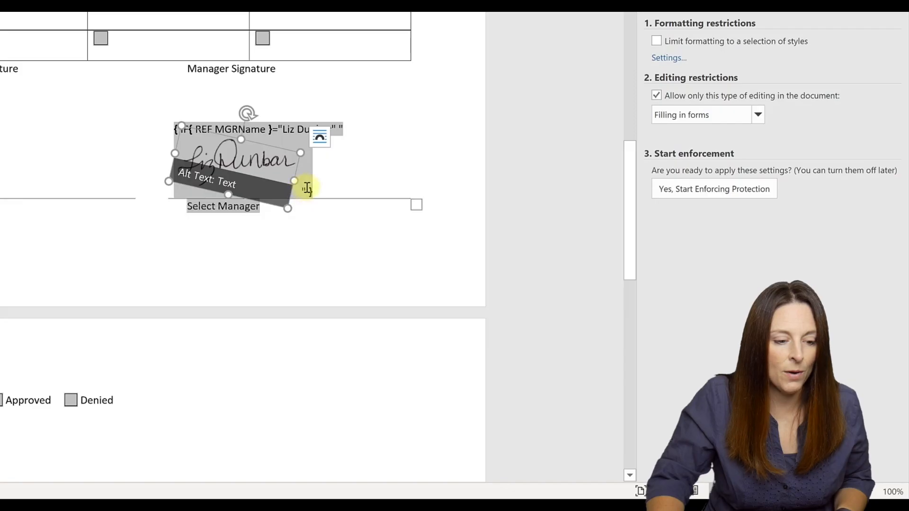
click(322, 203)
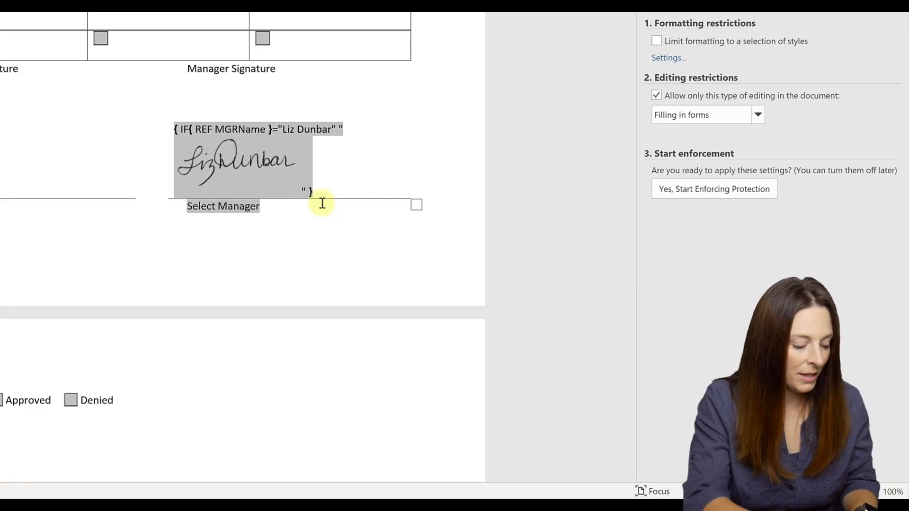
Step: After the signature, nest an IF field comparing REF MGRName to the second manager's name, empty result
key(ctrl+F9)
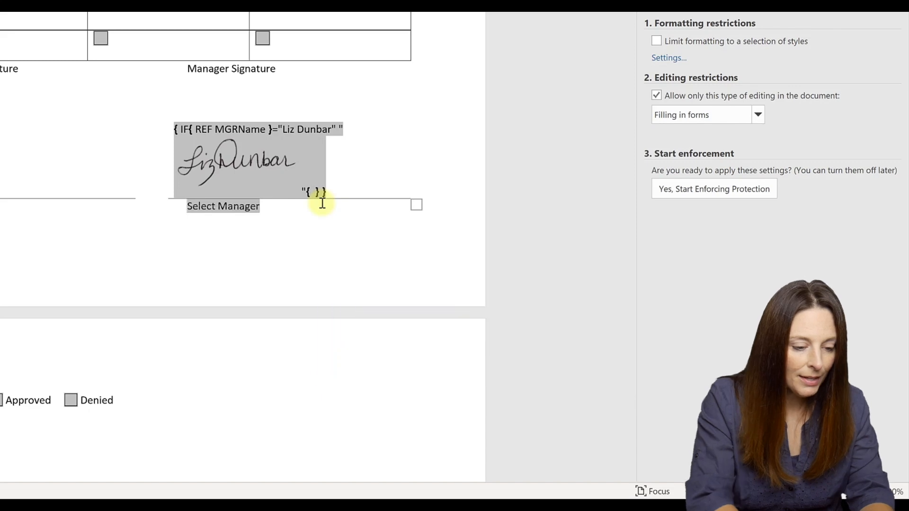
text(IF)
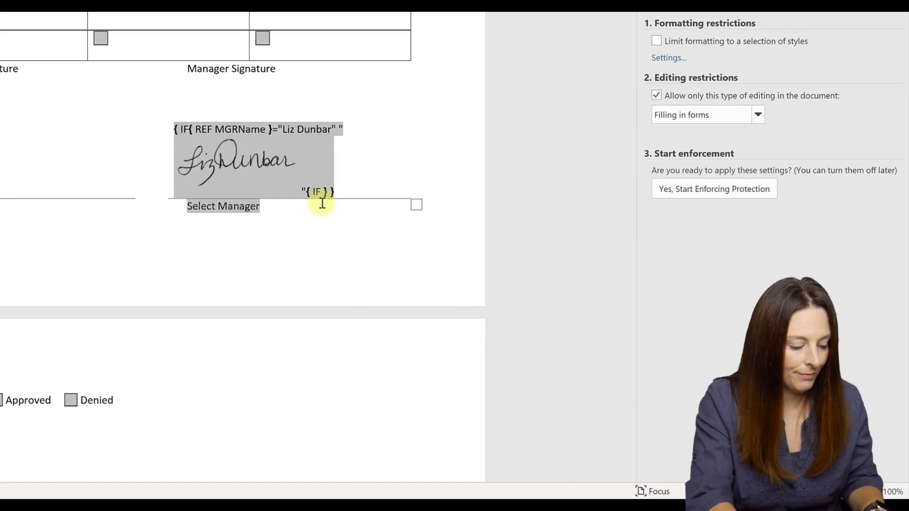
key(ctrl+F9)
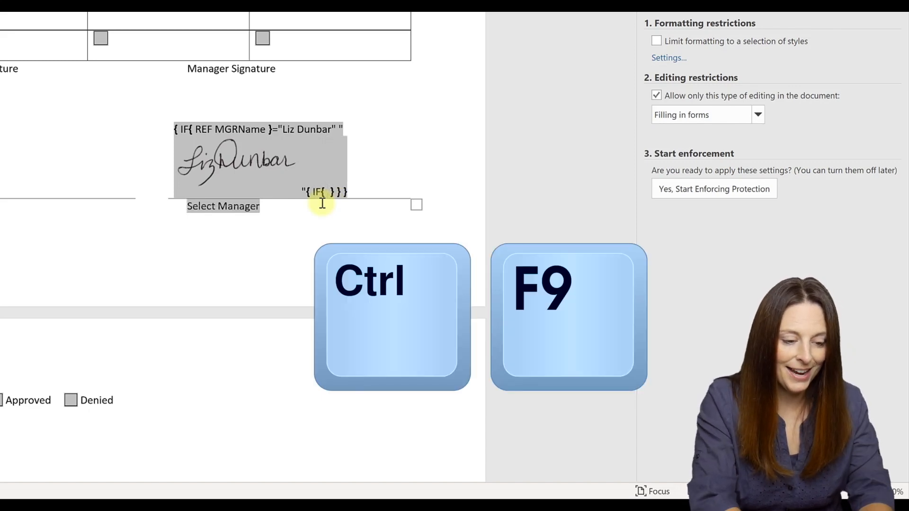
text(REF )
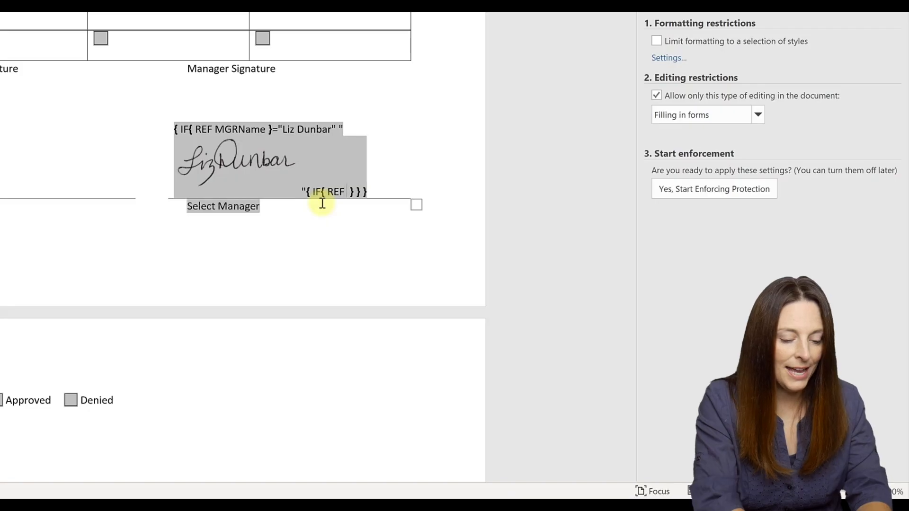
text(MGRName })
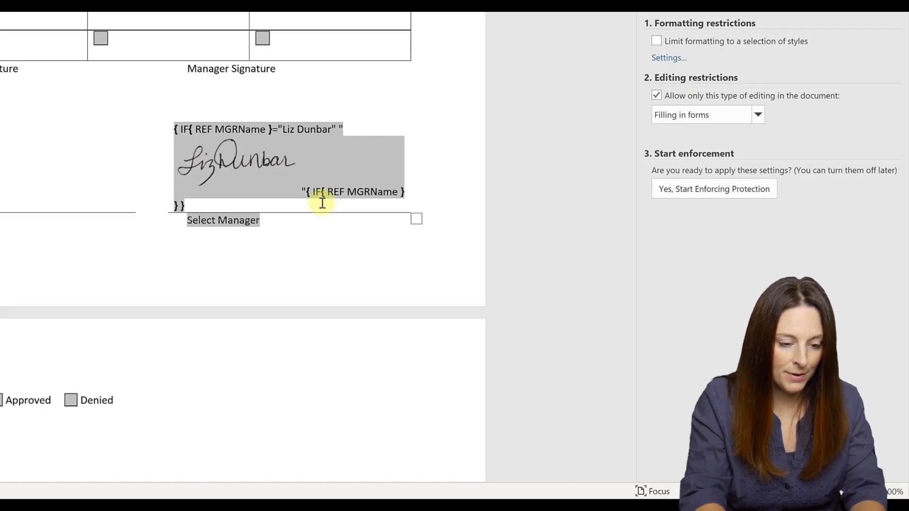
text(=)
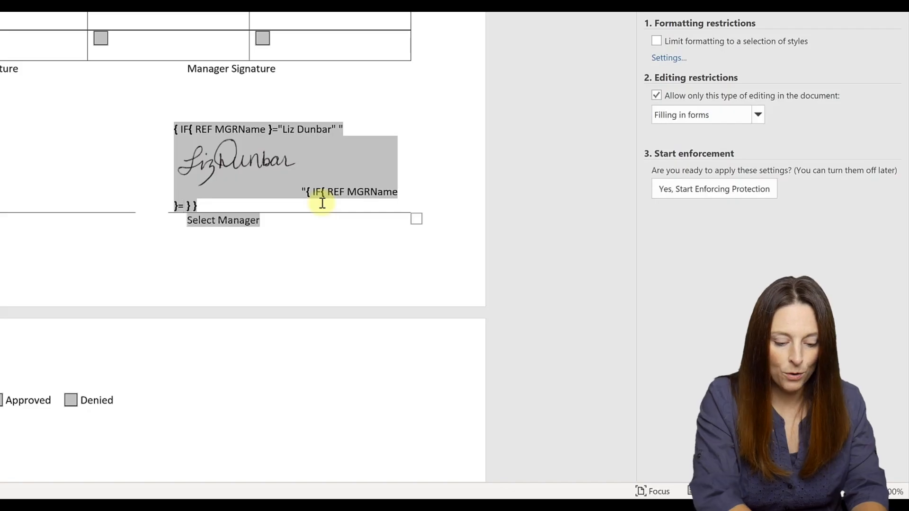
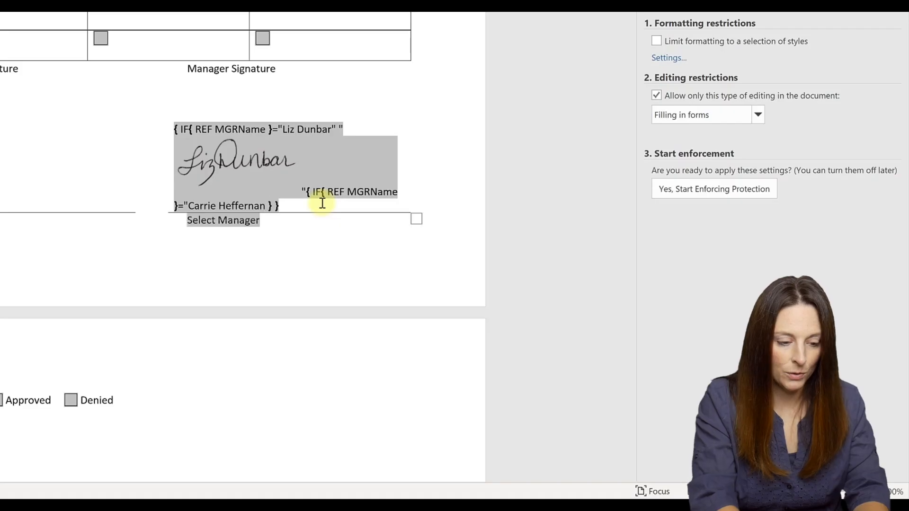
text(" "")
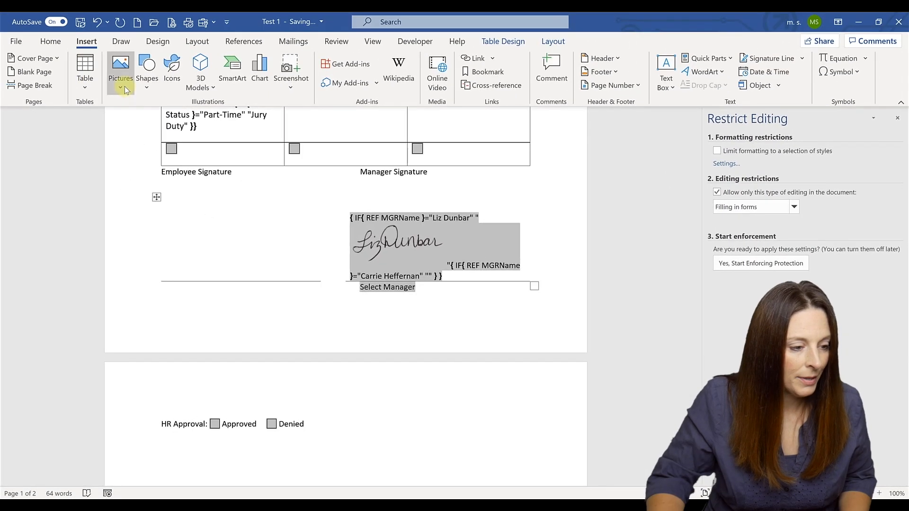
Step: Insert the Signature 4 Transparent picture into the nested field and shrink it onto the signature line
click(123, 83)
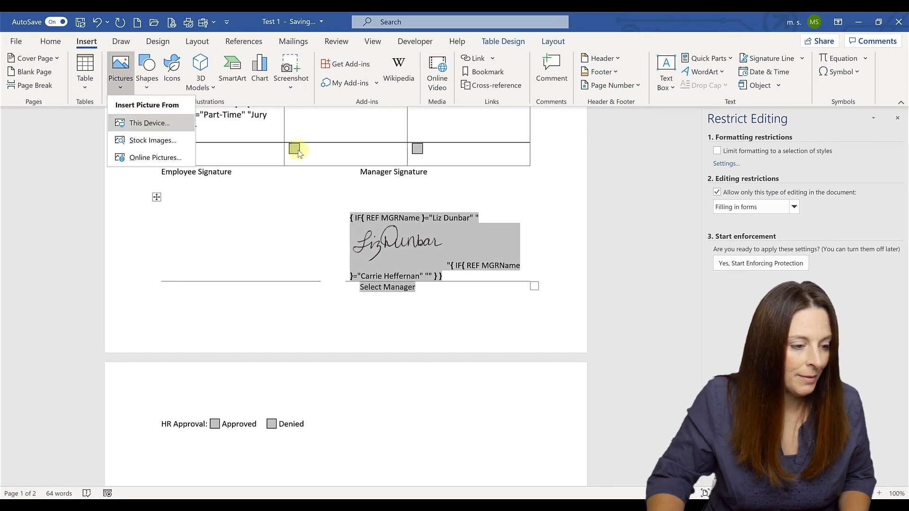
click(146, 123)
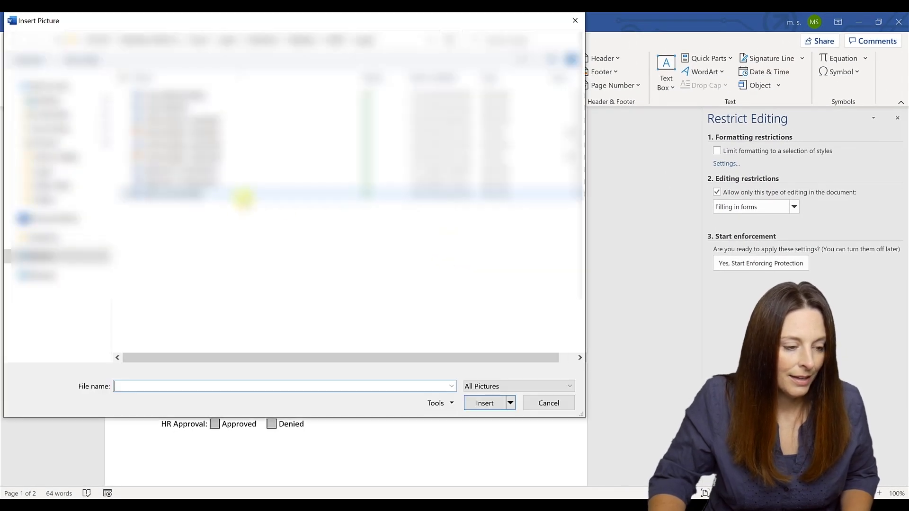
click(202, 181)
click(482, 404)
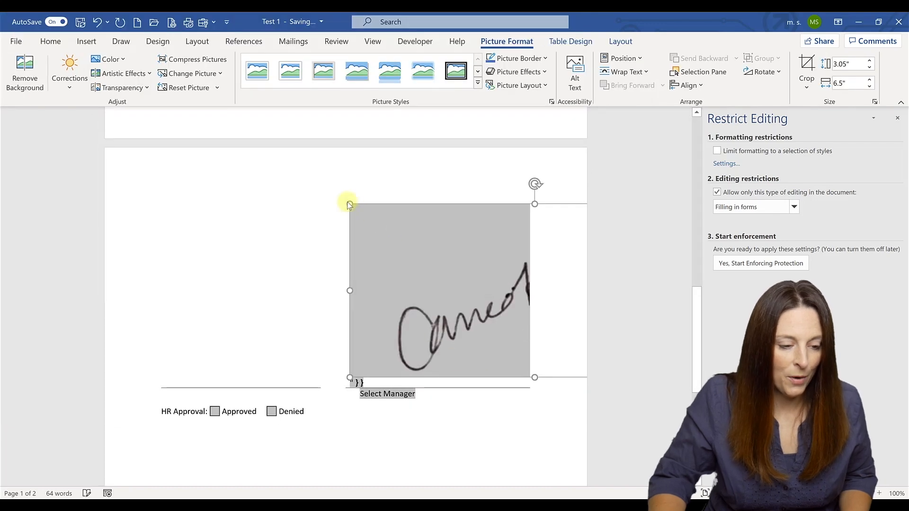
mouse_move(350, 203)
mouse_down()
mouse_move(432, 276)
mouse_move(517, 308)
mouse_move(513, 274)
mouse_move(448, 236)
mouse_up()
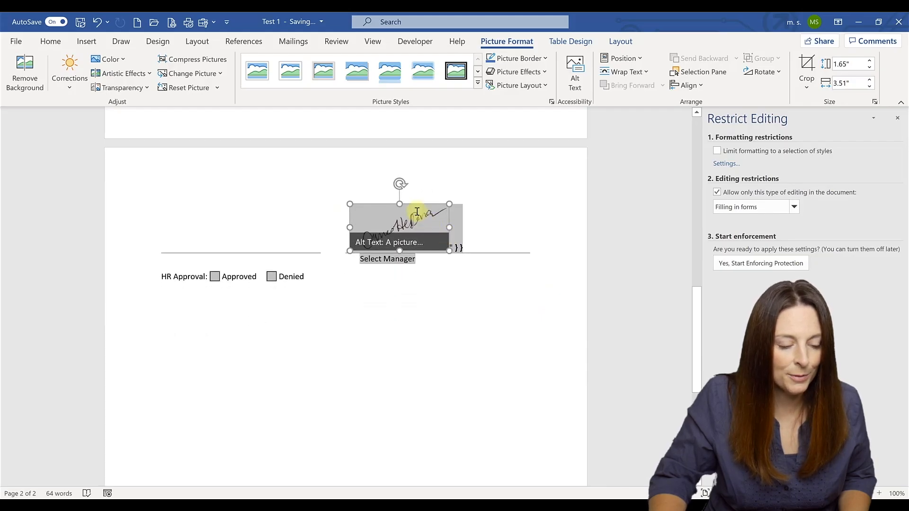
drag(411, 198, 420, 199)
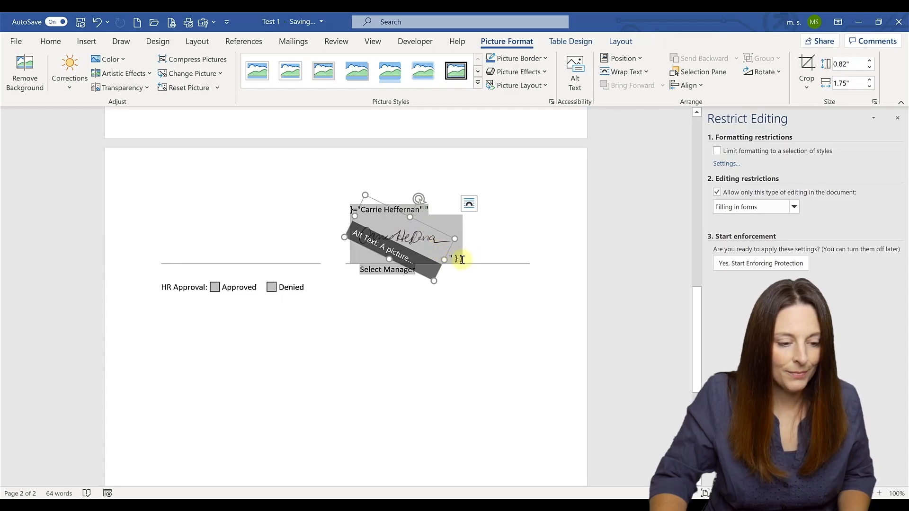
click(500, 258)
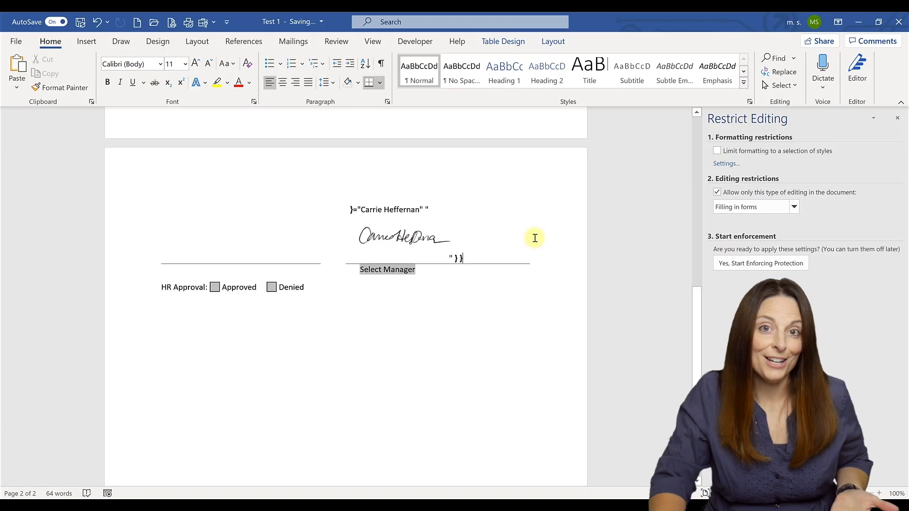
Step: Re-protect the form for 'Filling in forms' only via Restrict Editing, with no password
scroll(535, 238, up, 1)
scroll(534, 238, up, 6)
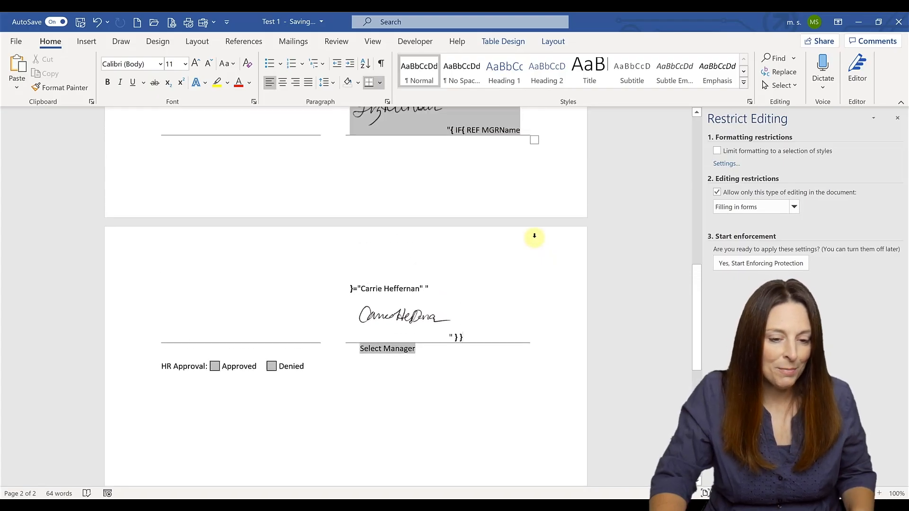
scroll(442, 120, up, 3)
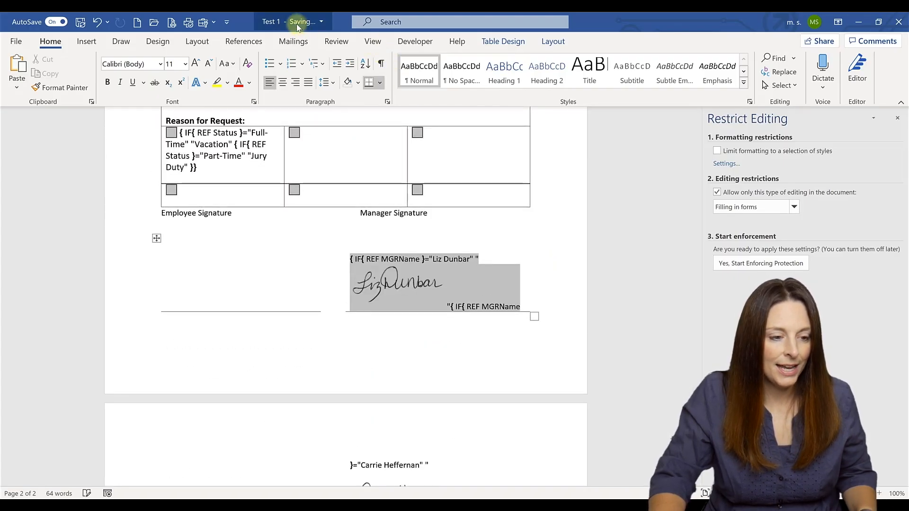
click(424, 42)
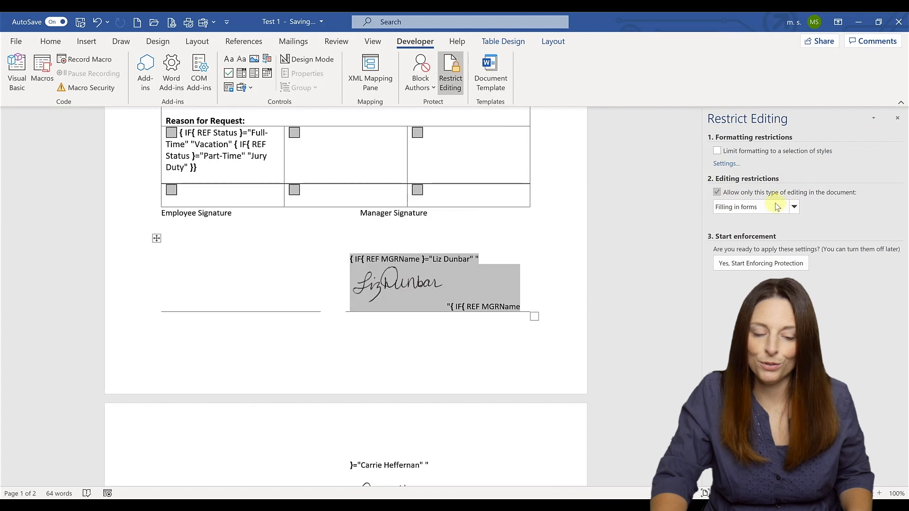
click(794, 207)
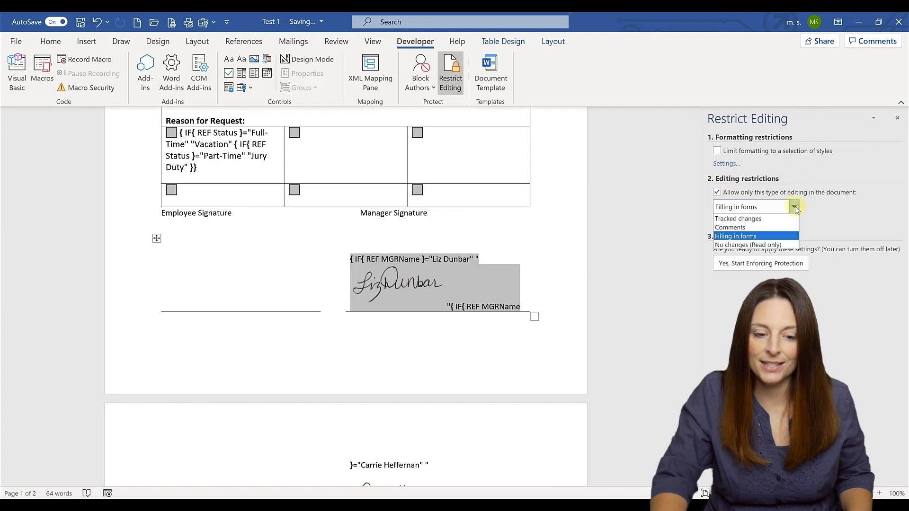
click(784, 236)
click(770, 263)
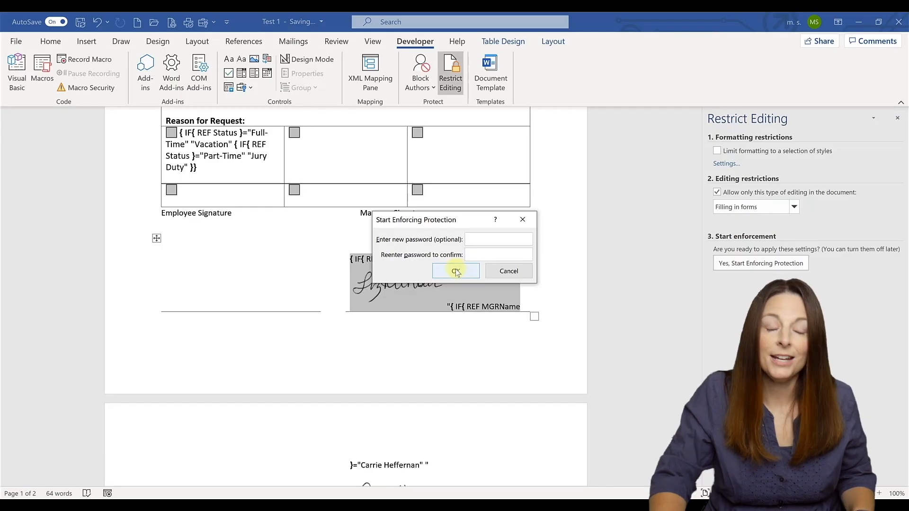
click(456, 271)
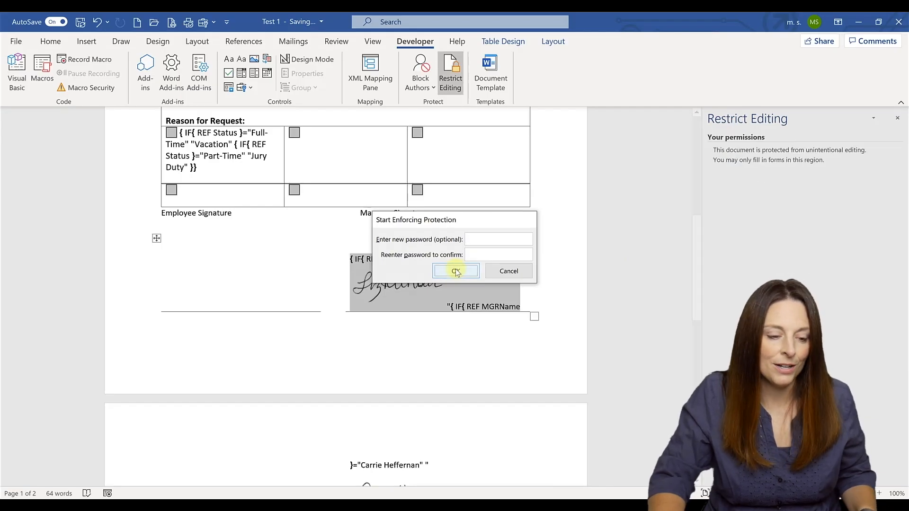
scroll(455, 269, up, 5)
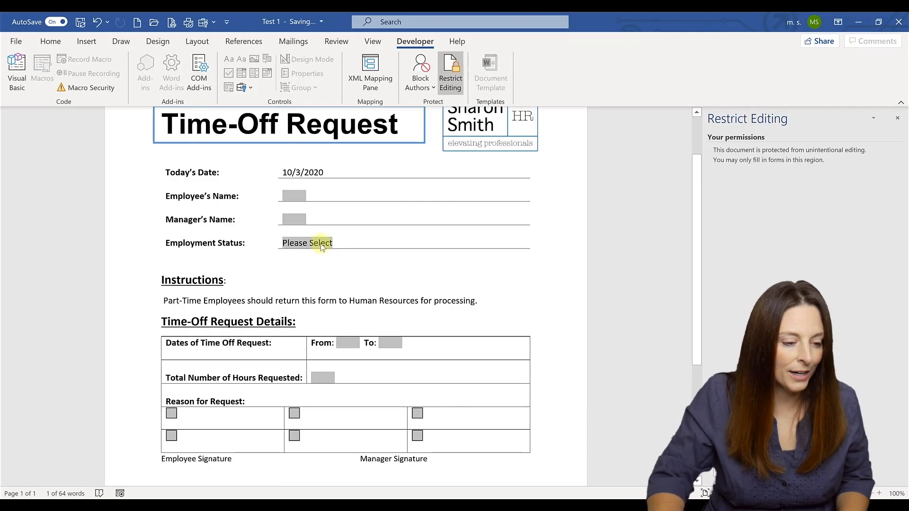
Step: Set Employment Status to Full-Time and leave the field so the form updates
click(331, 247)
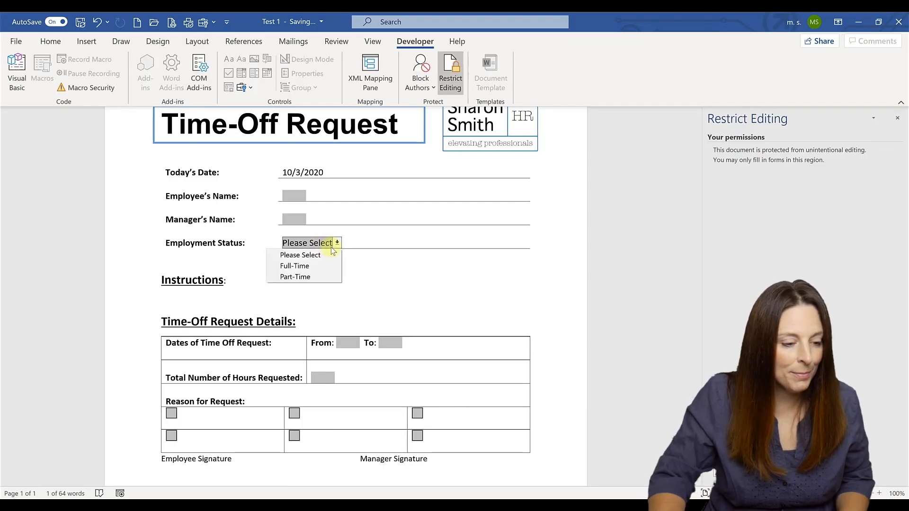
click(305, 268)
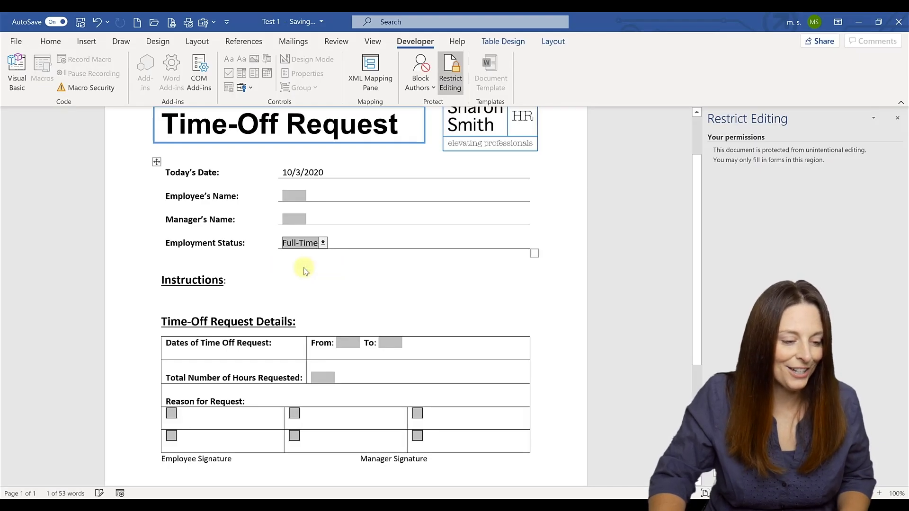
key(Tab)
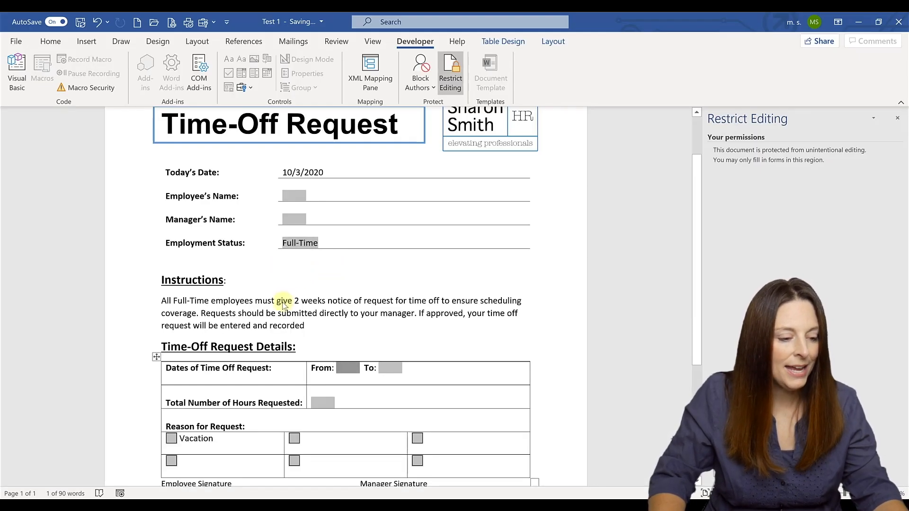
scroll(211, 334, down, 2)
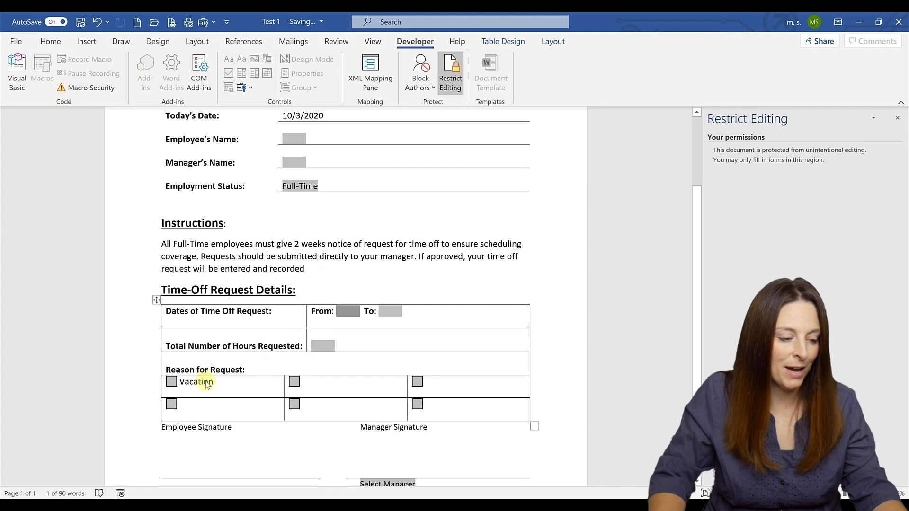
Step: Switch Employment Status to Part-Time, showing the Human Resources instructions and Jury Duty reason
click(315, 185)
click(299, 221)
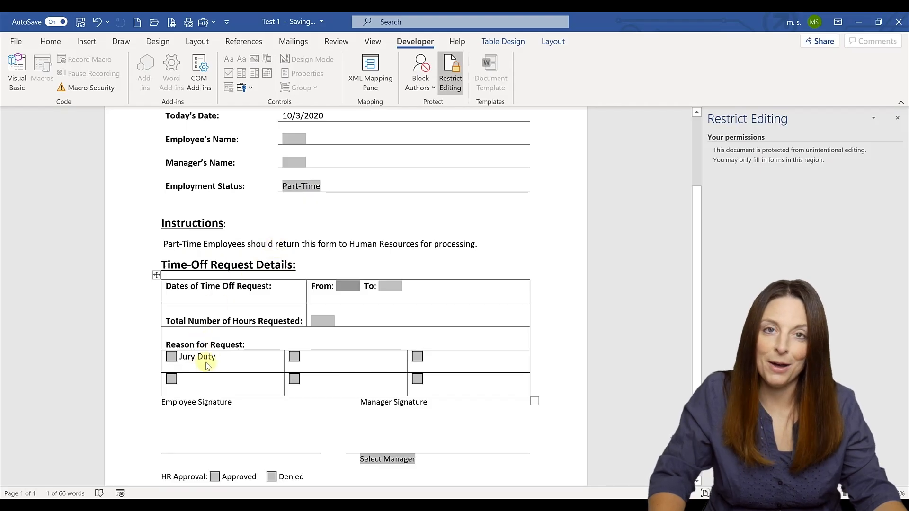
scroll(207, 366, down, 1)
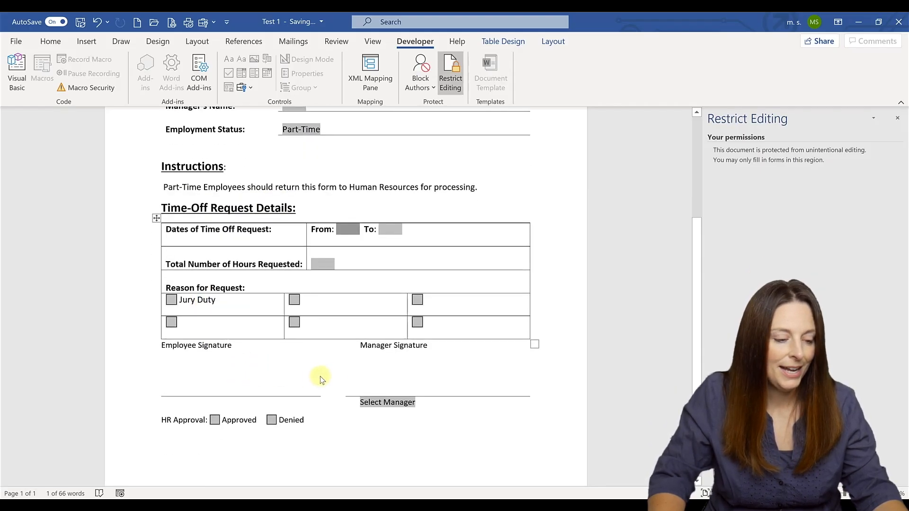
Step: Select the first manager, then the second, so the second manager's signature image appears
click(403, 405)
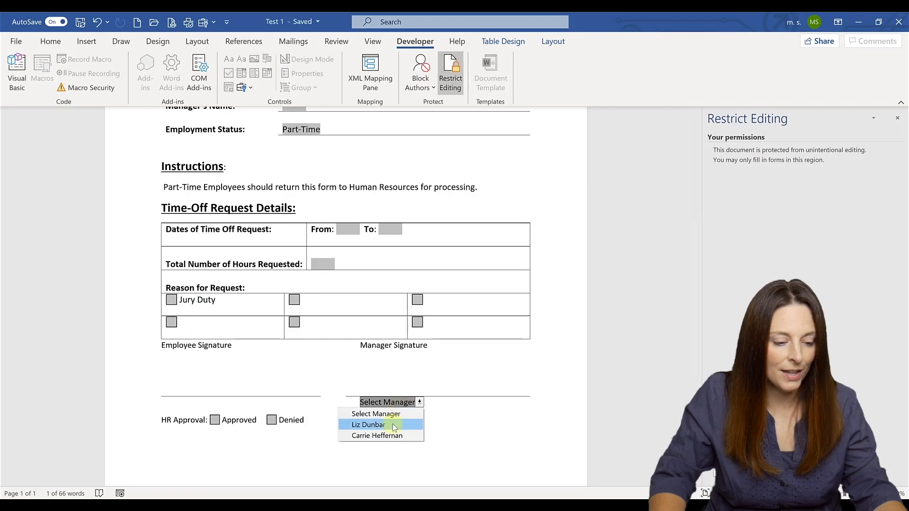
click(393, 425)
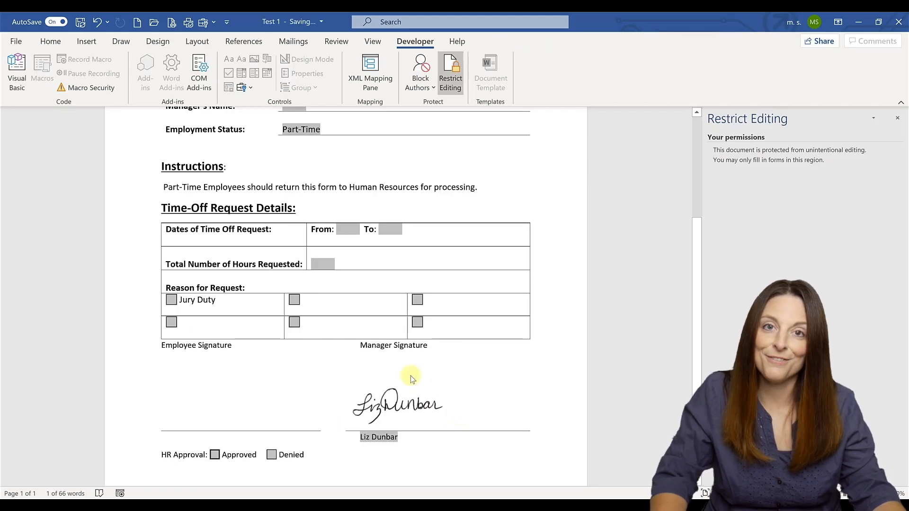
scroll(398, 402, down, 1)
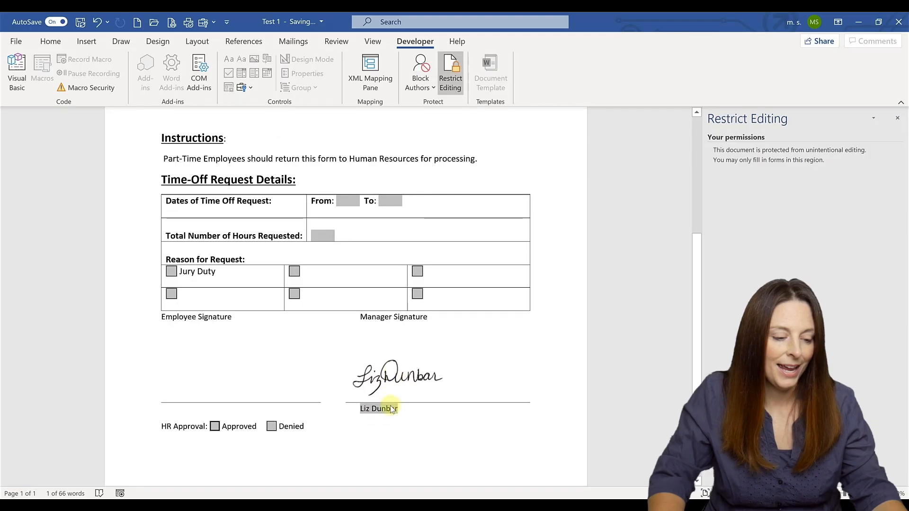
click(391, 414)
click(383, 442)
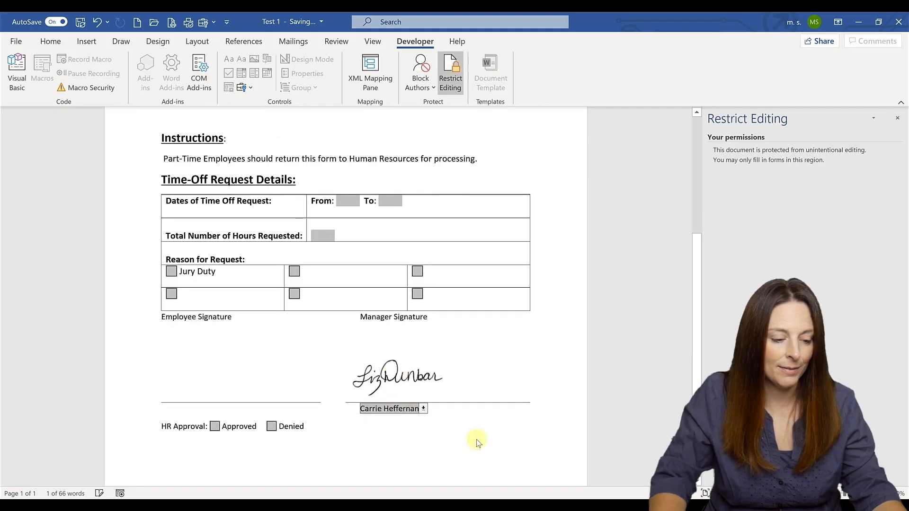
click(477, 439)
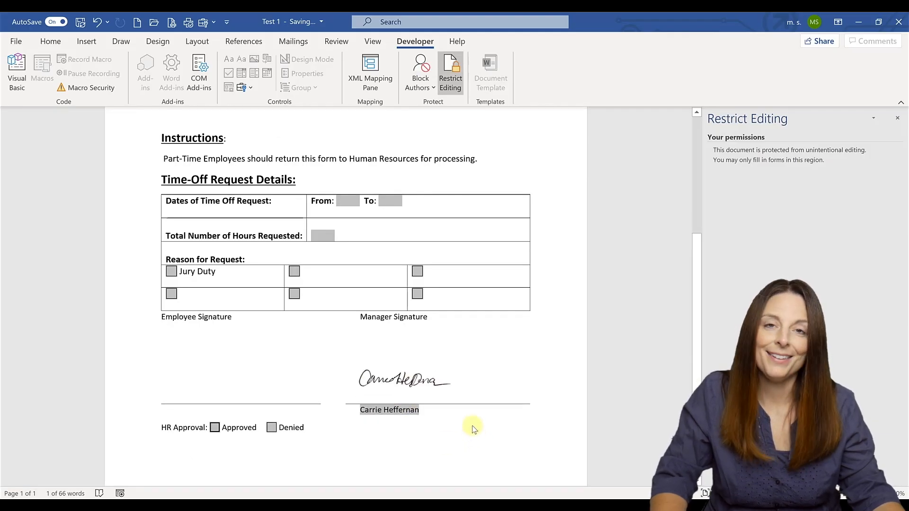